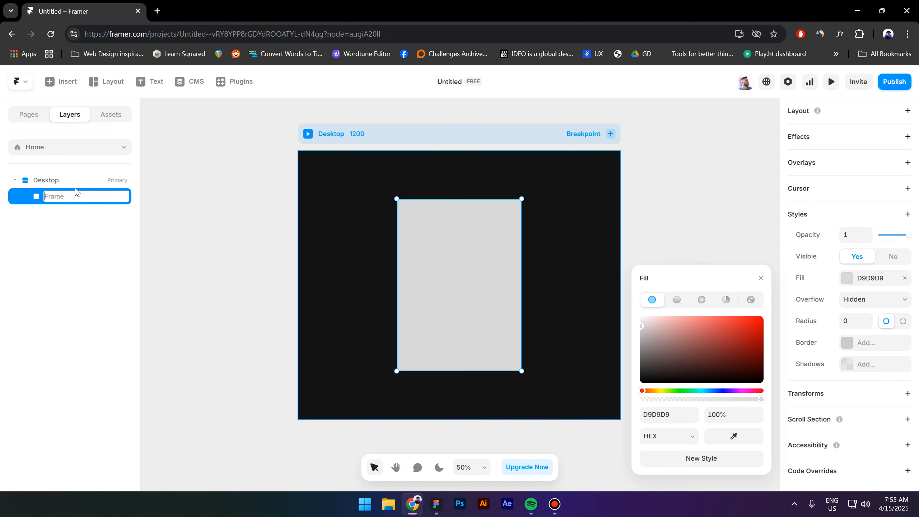
- Rename the light grey frame on the Desktop page as Card
type("card")
key("Return")
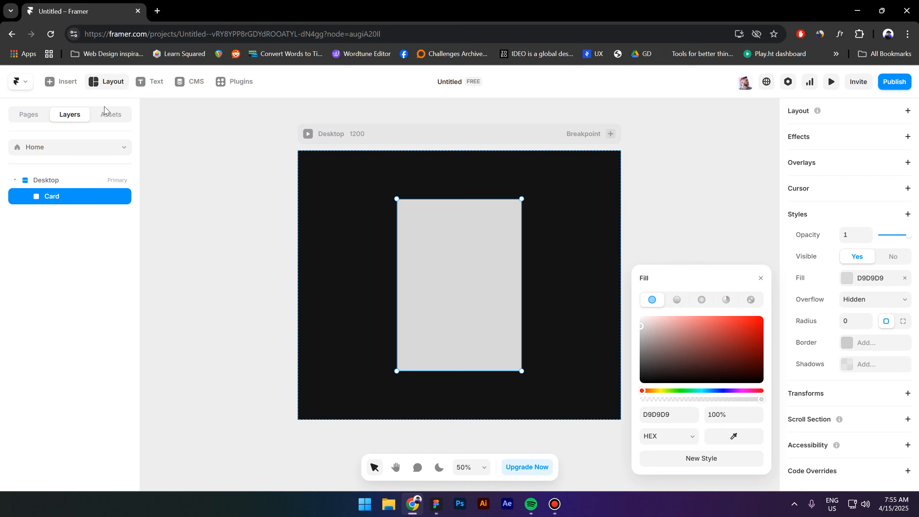
- Draw a frame about 416 by 362 inside the upper part of the card and name it Animation
key("f")
left_click_drag(402, 204, 513, 300)
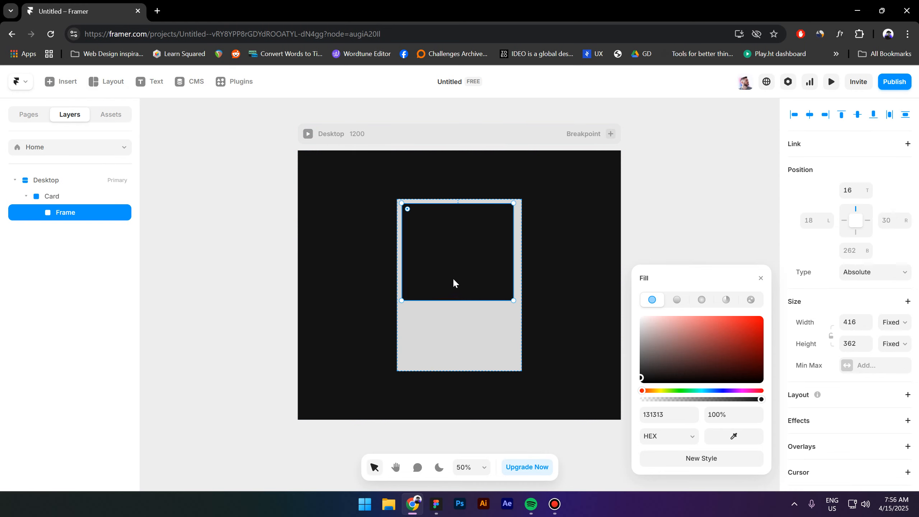
double_click(65, 214)
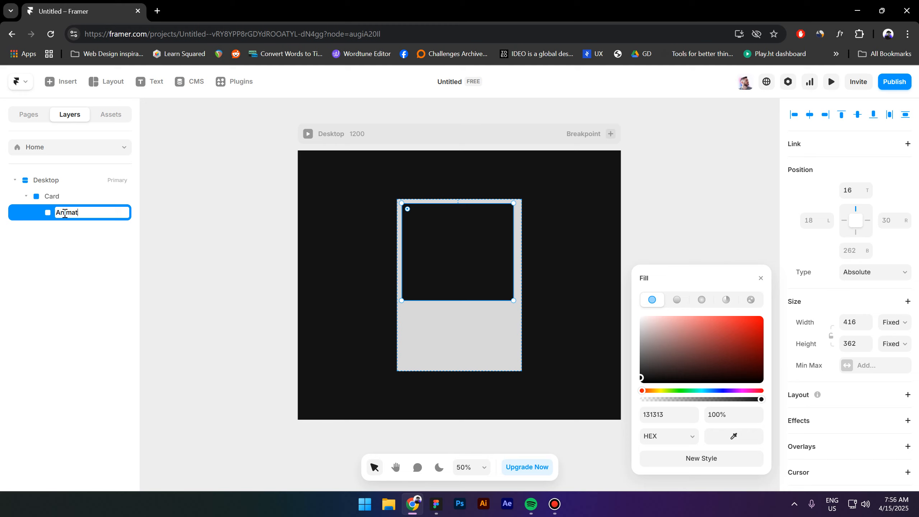
key("Return")
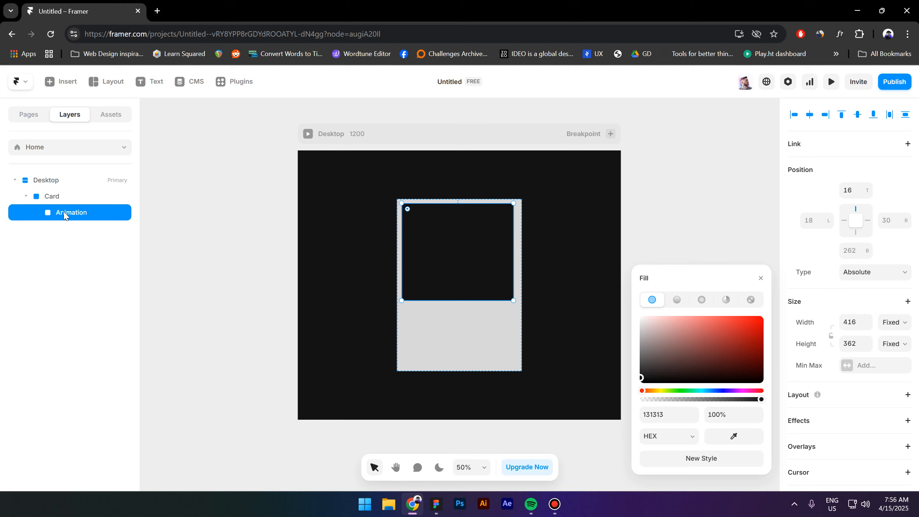
- Duplicate the Animation frame inside the card and name the copy Text
key("ctrl+d")
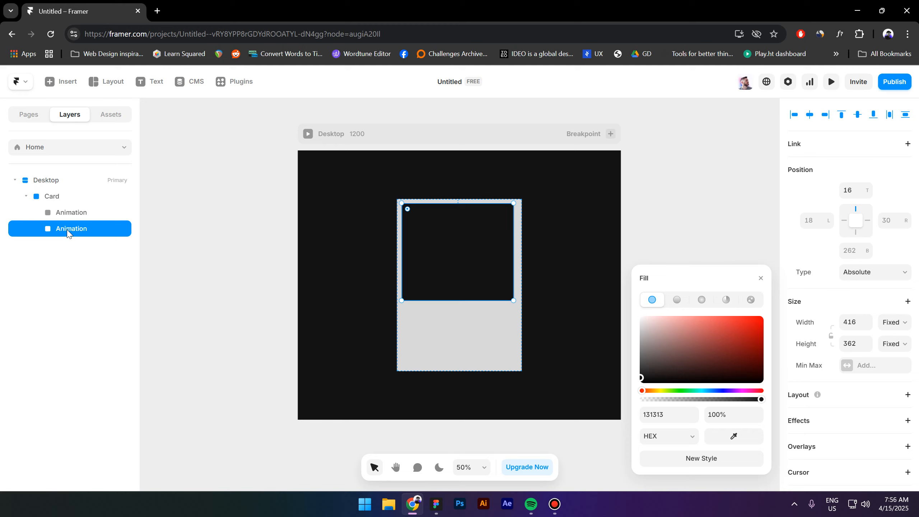
double_click(67, 230)
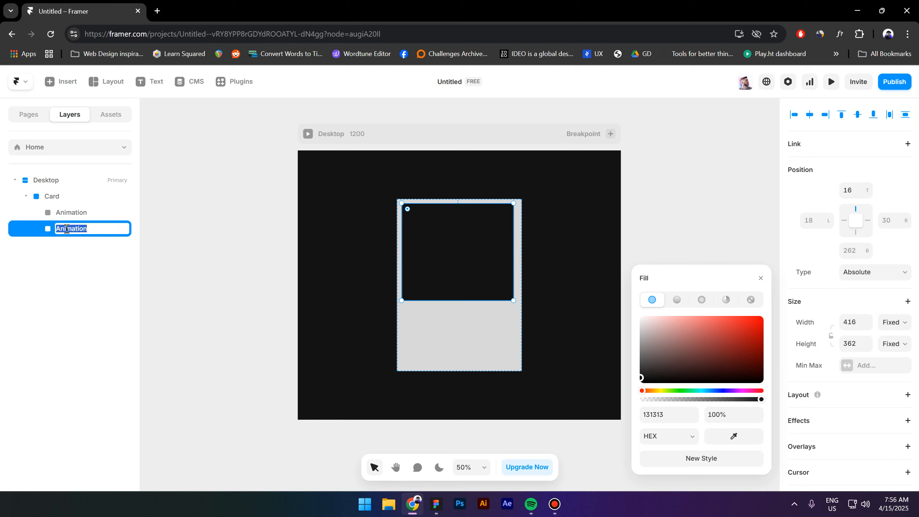
type("Text")
key("Return")
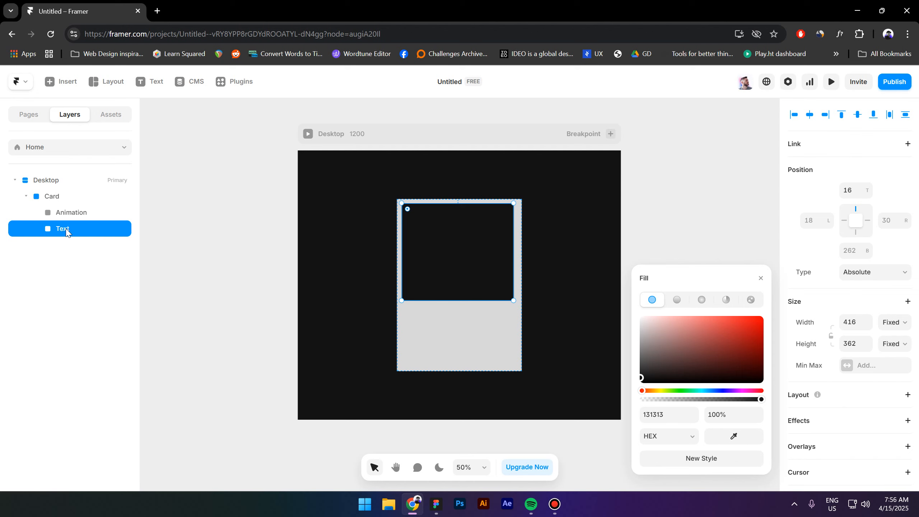
- Add a vertical stack layout to the Card frame and set its width and height to Fit Content
left_click(59, 196)
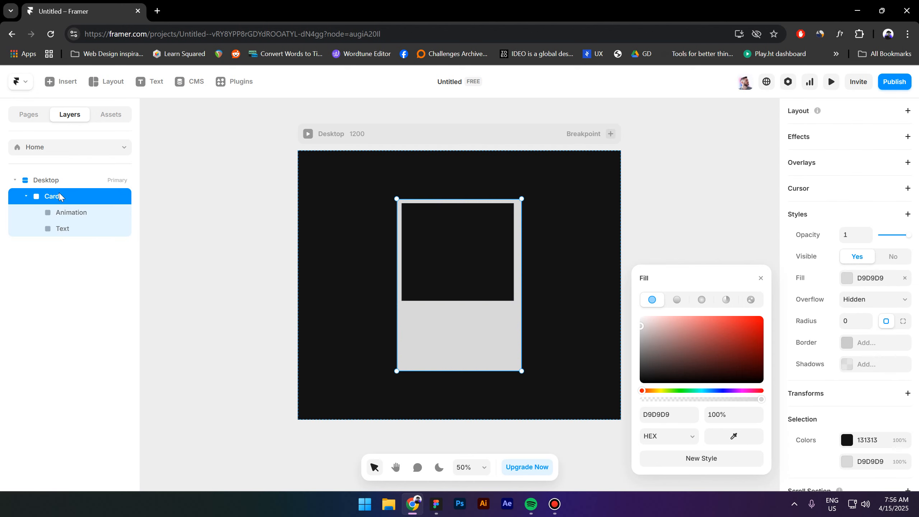
scroll(844, 295, "up", 5)
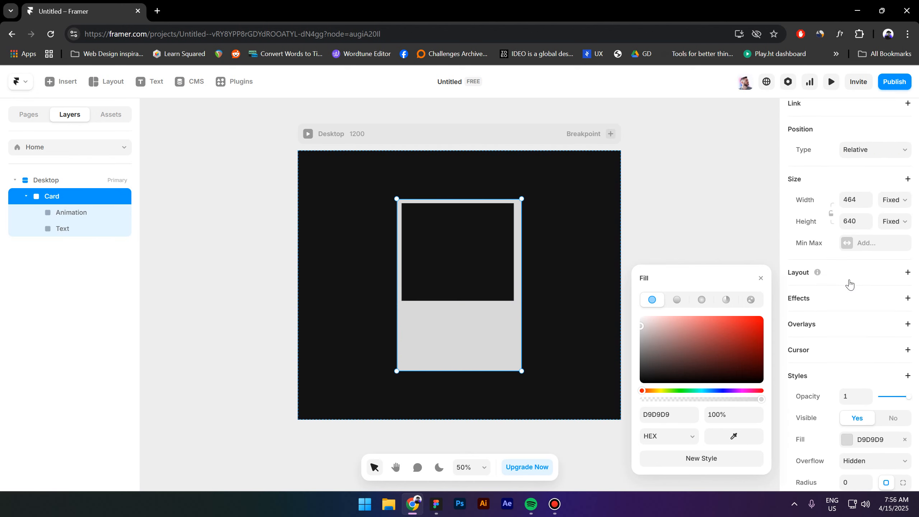
left_click(840, 277)
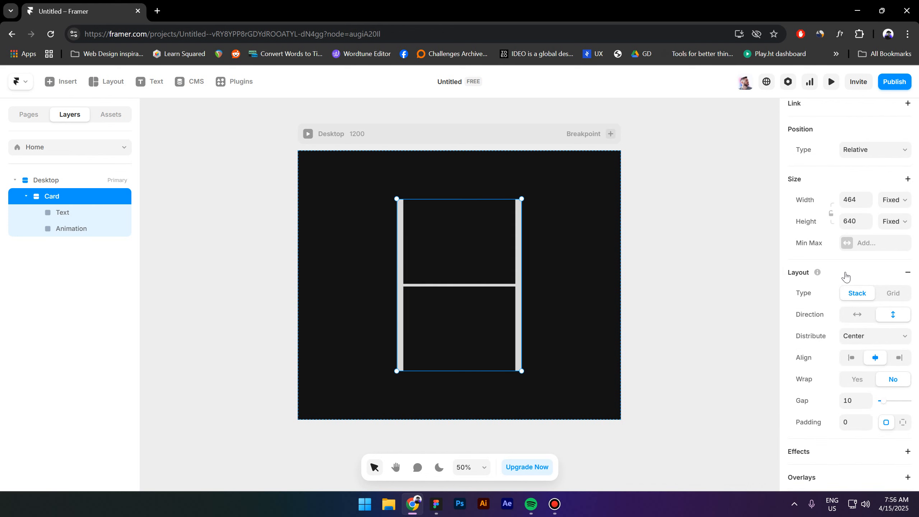
left_click(898, 206)
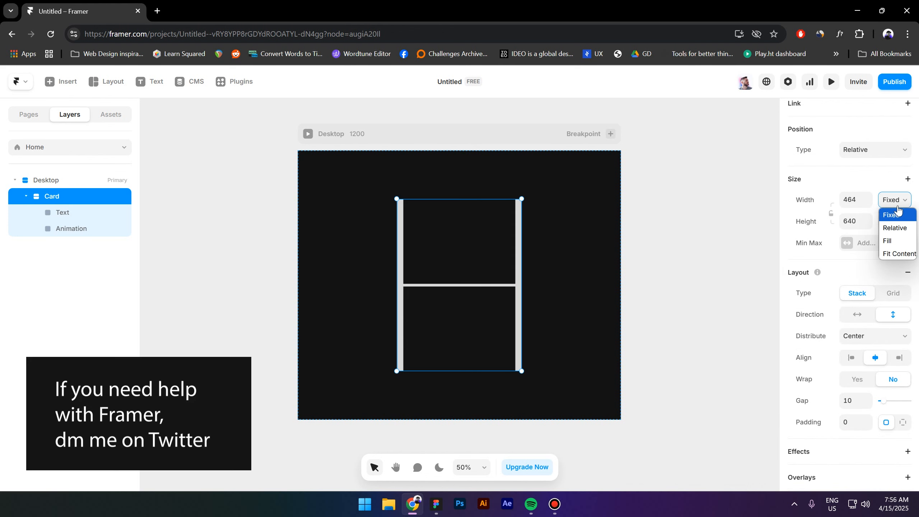
left_click(899, 254)
left_click(893, 225)
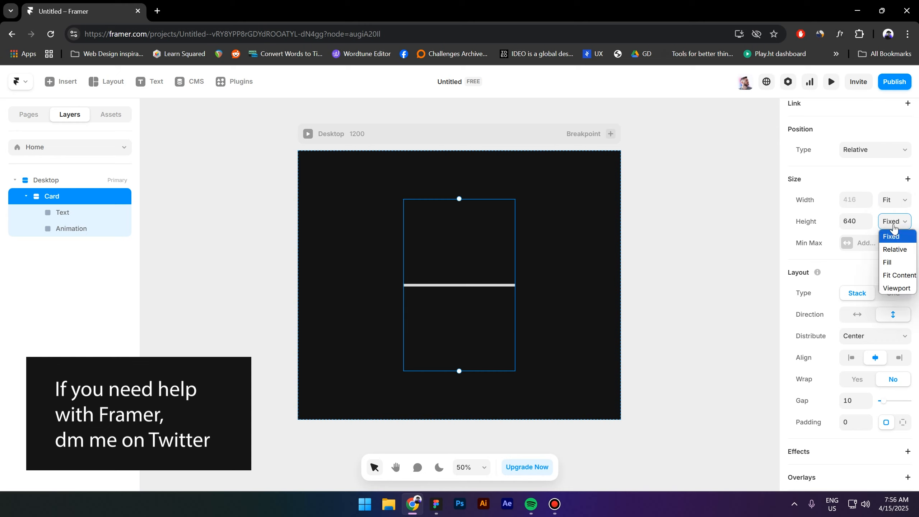
left_click(899, 275)
- Set the Card stack's gap to 0 and its padding to 8
scroll(867, 349, "down", 2)
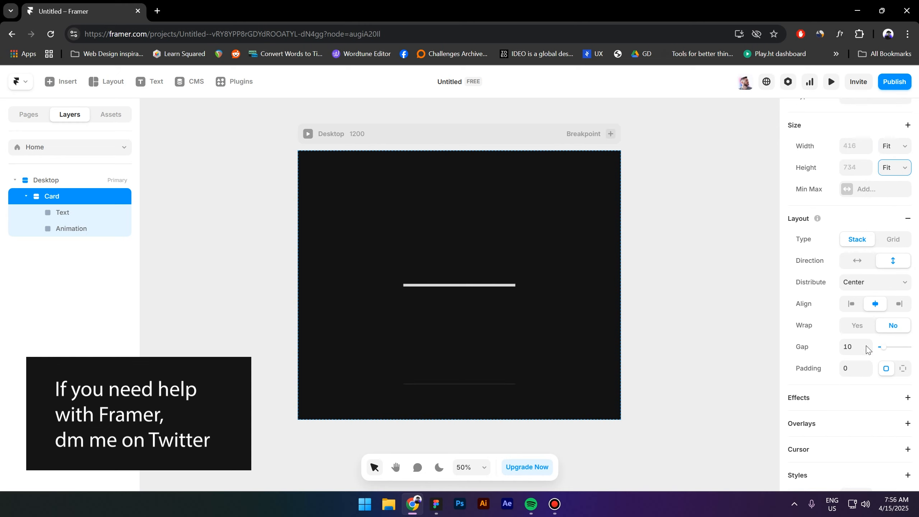
left_click(851, 347)
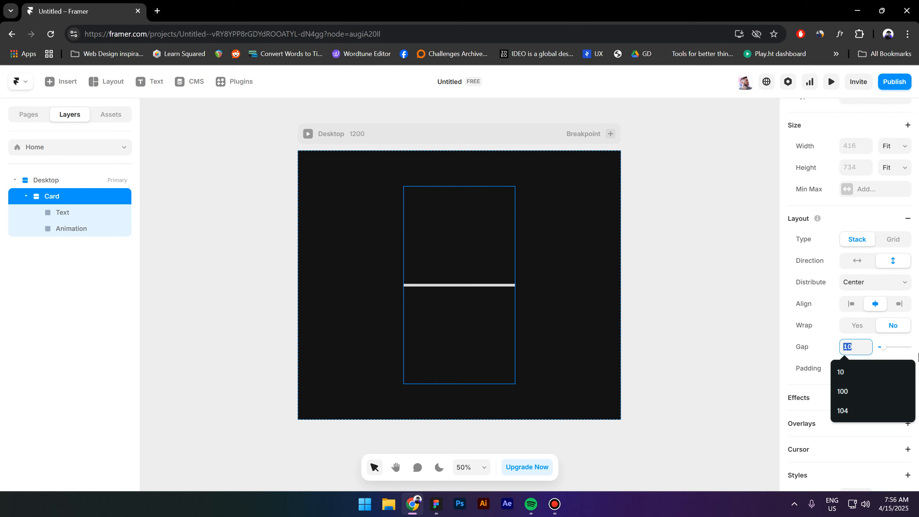
type("0")
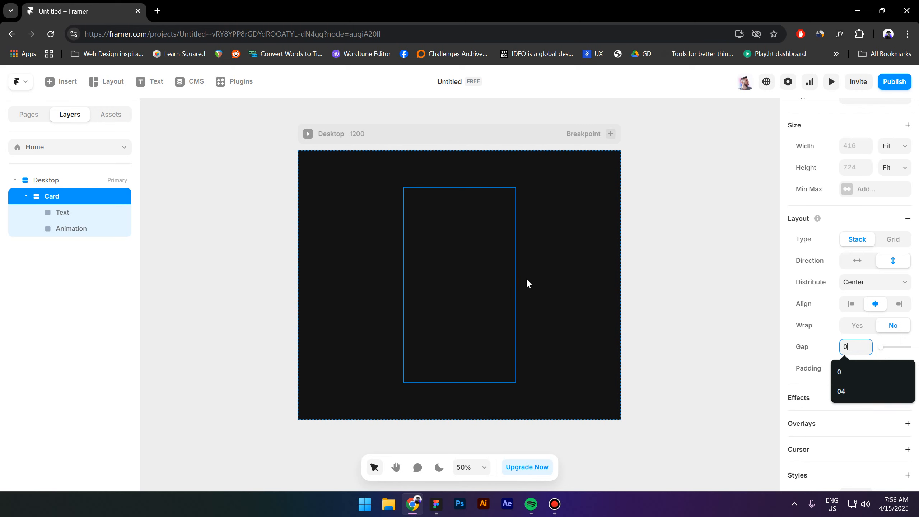
scroll(829, 283, "up", 3)
scroll(842, 254, "down", 7)
key("Tab")
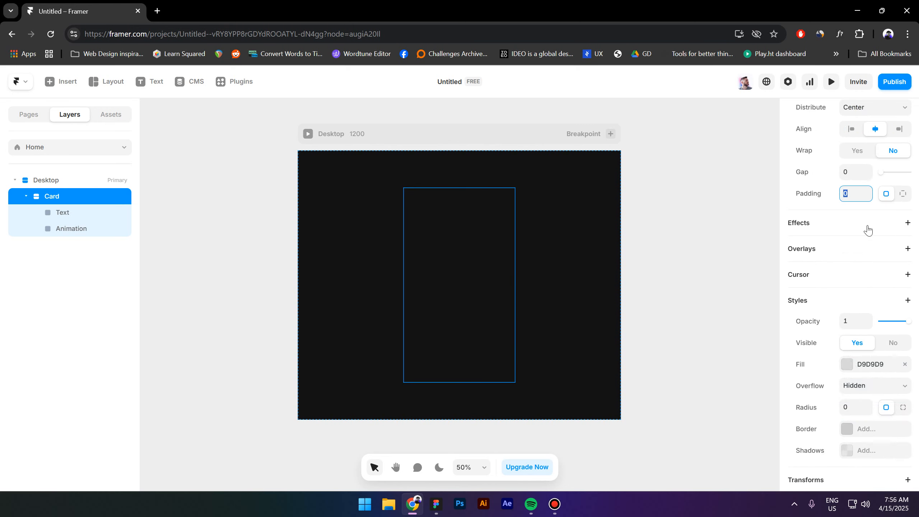
type("8")
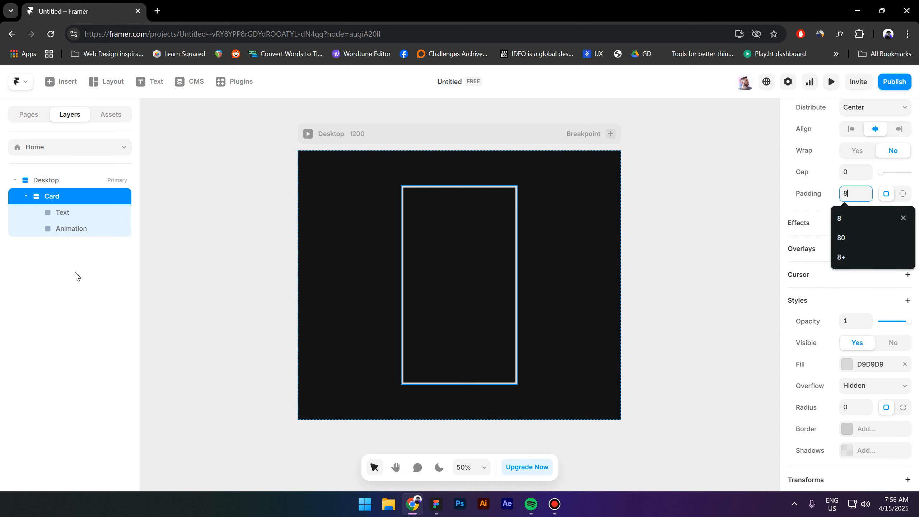
- Reorder the Card's layers so that the Animation frame comes above the Text frame
left_click(84, 231)
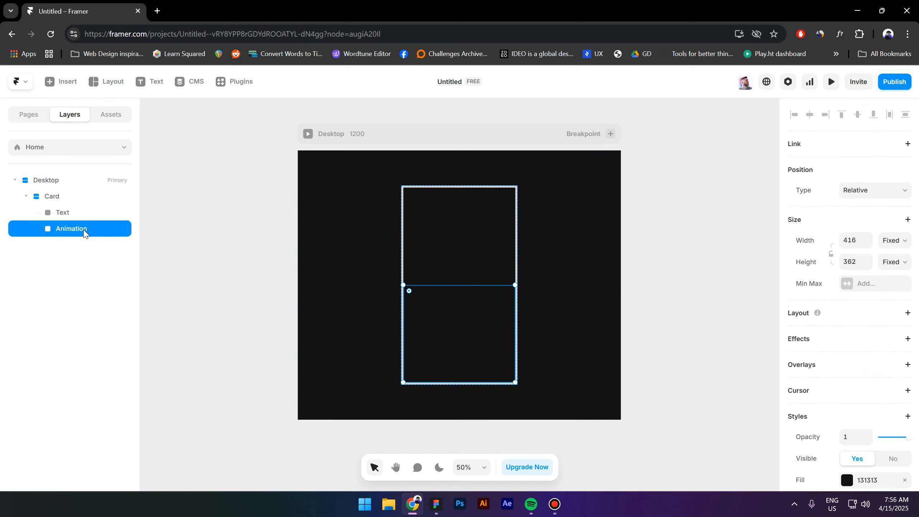
left_click_drag(80, 232, 78, 210)
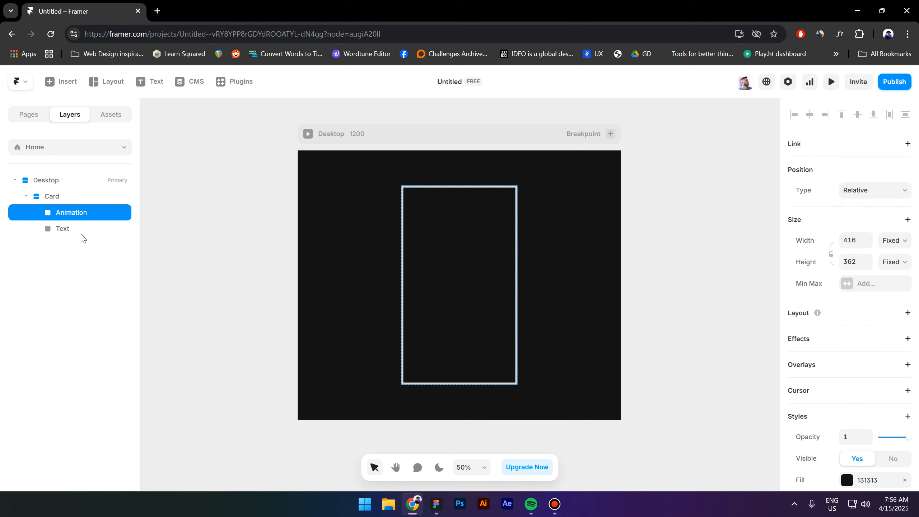
- Remove the Text frame's fill and shrink its height to about 208
left_click(64, 234)
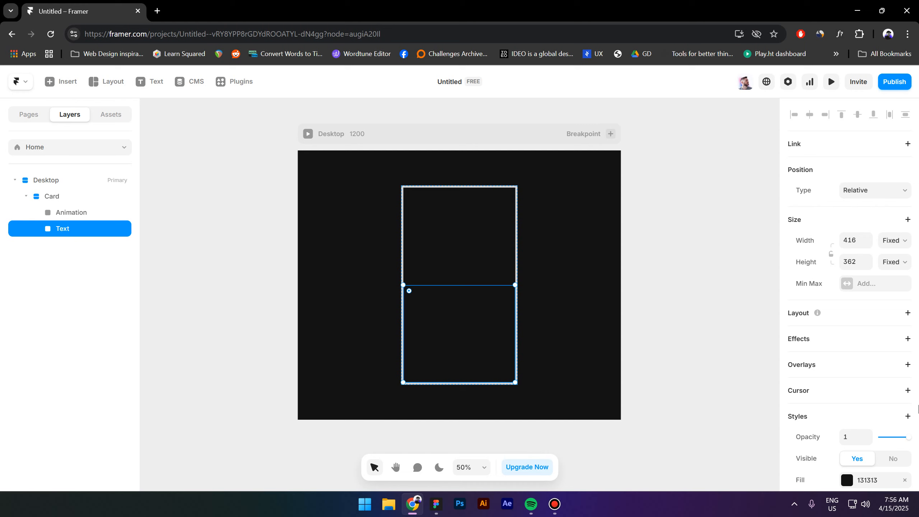
scroll(886, 398, "down", 3)
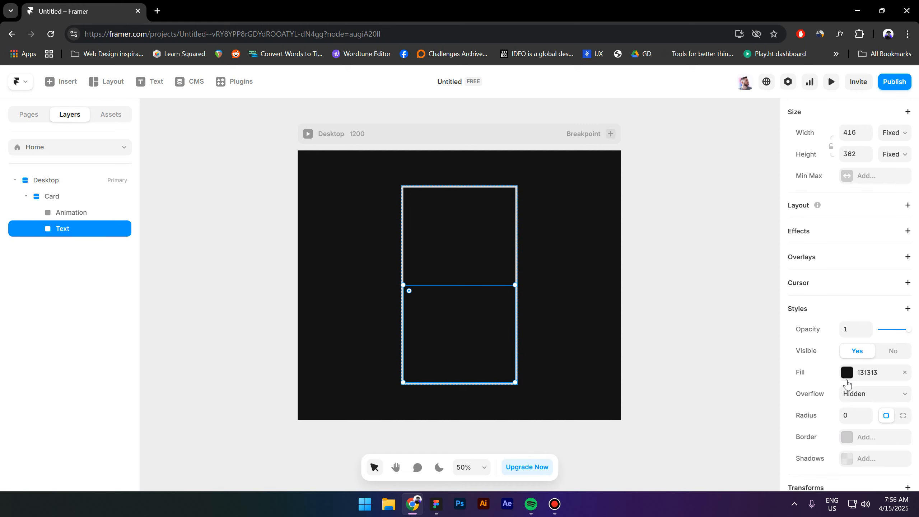
left_click(905, 373)
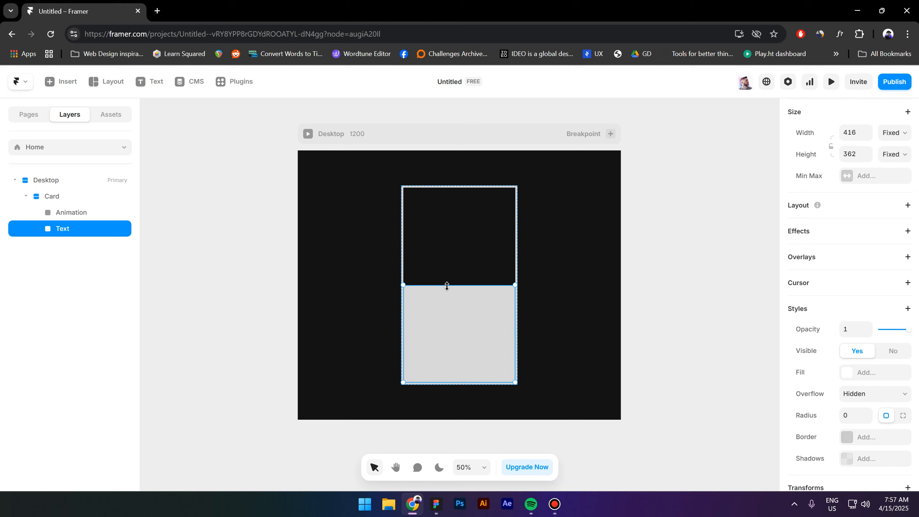
left_click_drag(447, 286, 449, 326)
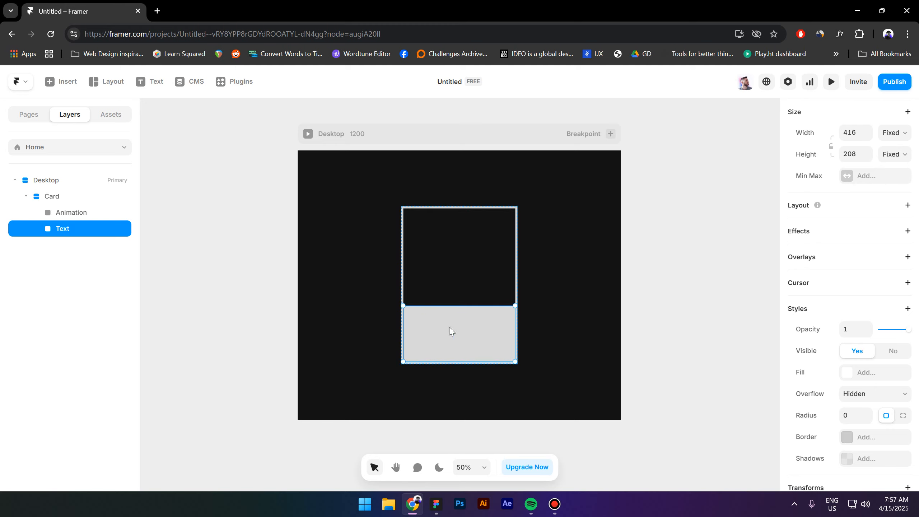
left_click(660, 345)
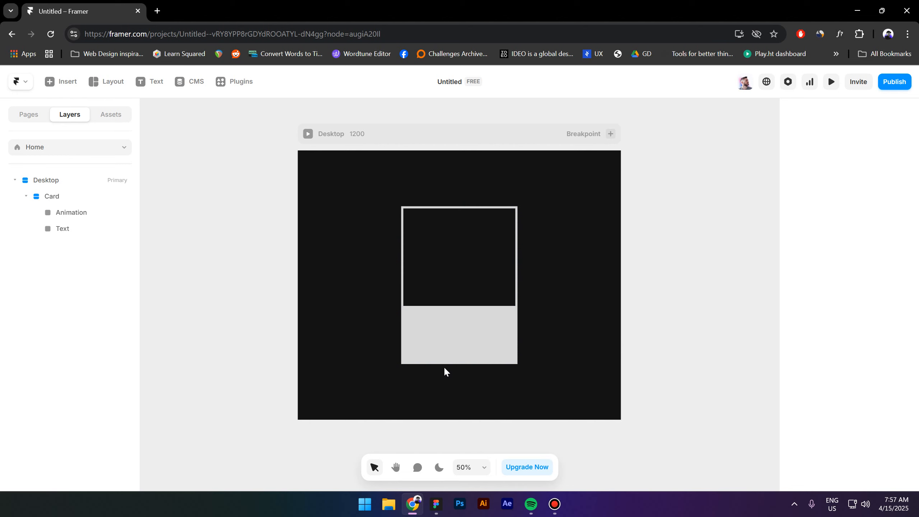
- Add a text layer reading "Access Control" inside the Text frame
left_click(436, 503)
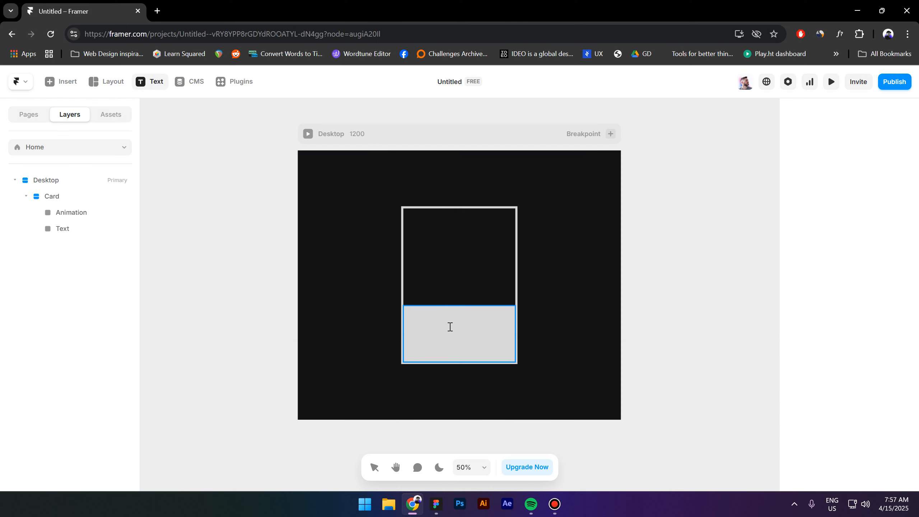
left_click(449, 329)
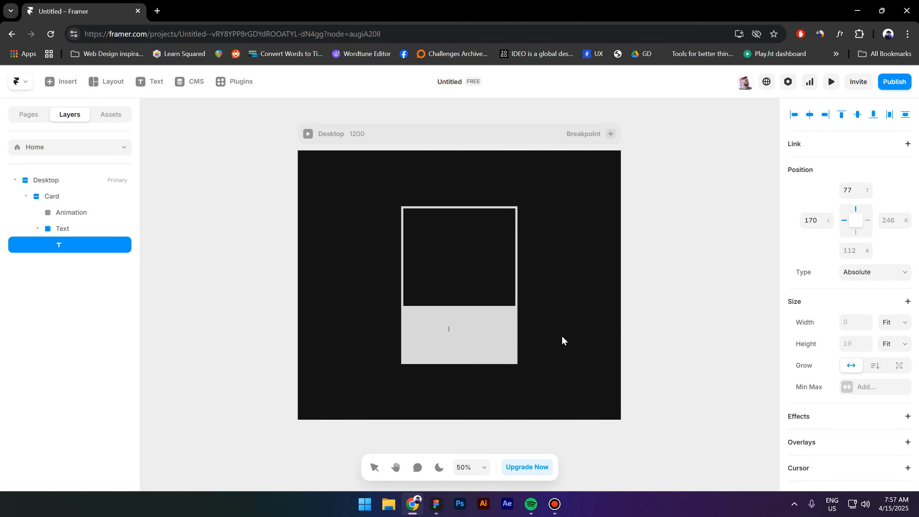
type("Access Control")
left_click(679, 352)
- Set the font size of the "Access Control" text to 24 pixels
scroll(666, 374, "down", 1)
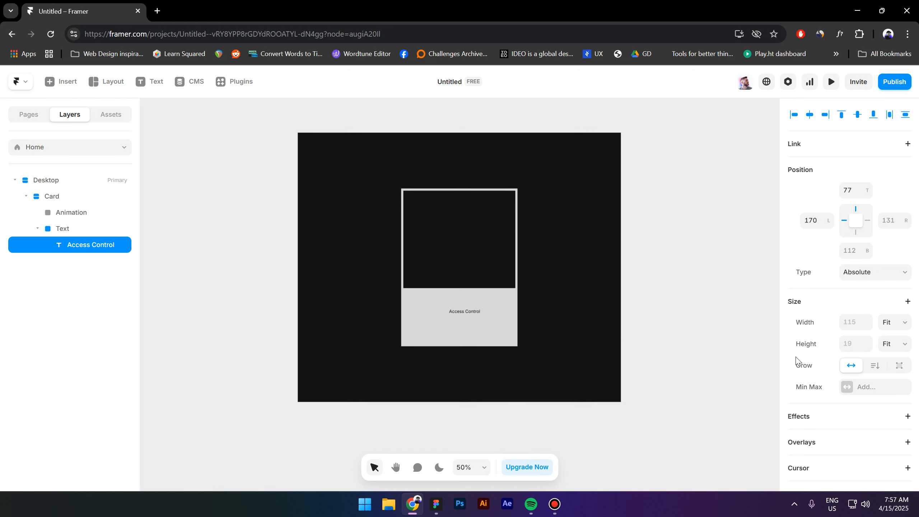
scroll(862, 359, "down", 4)
scroll(851, 394, "down", 3)
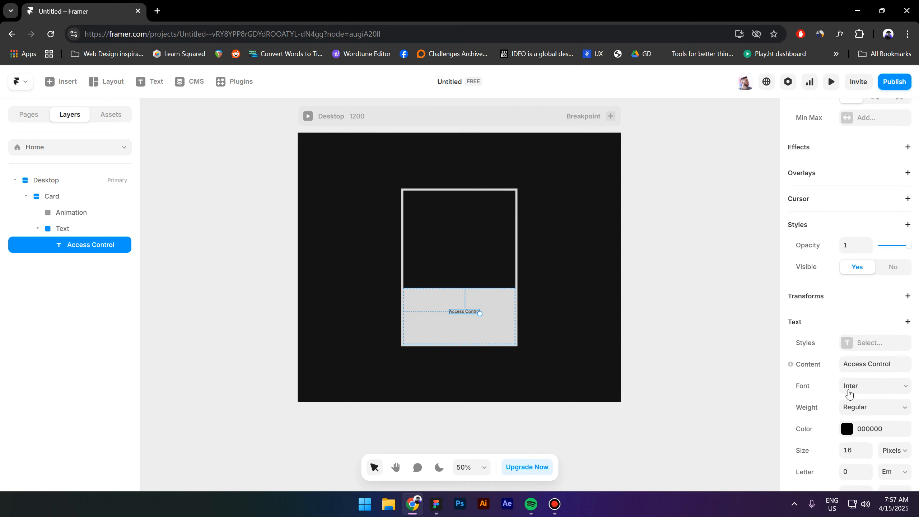
left_click(867, 448)
left_click(868, 448)
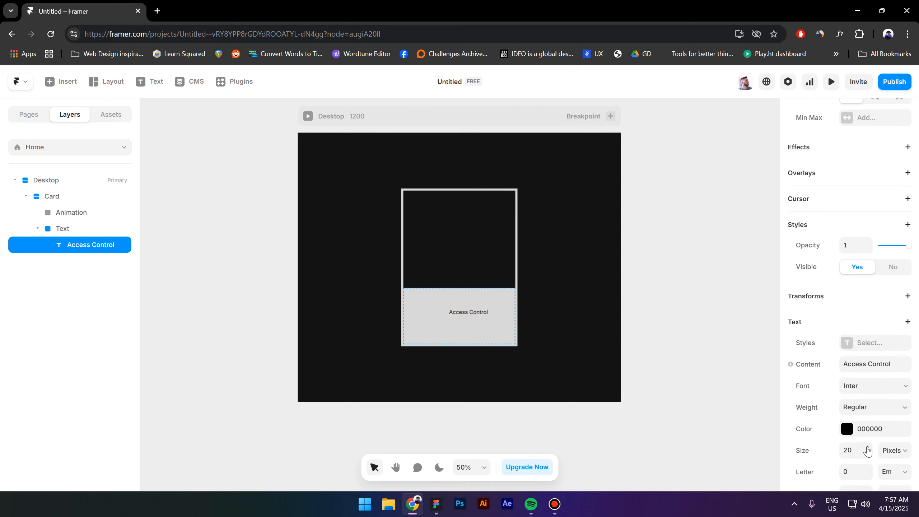
left_click(867, 448)
left_click(868, 448)
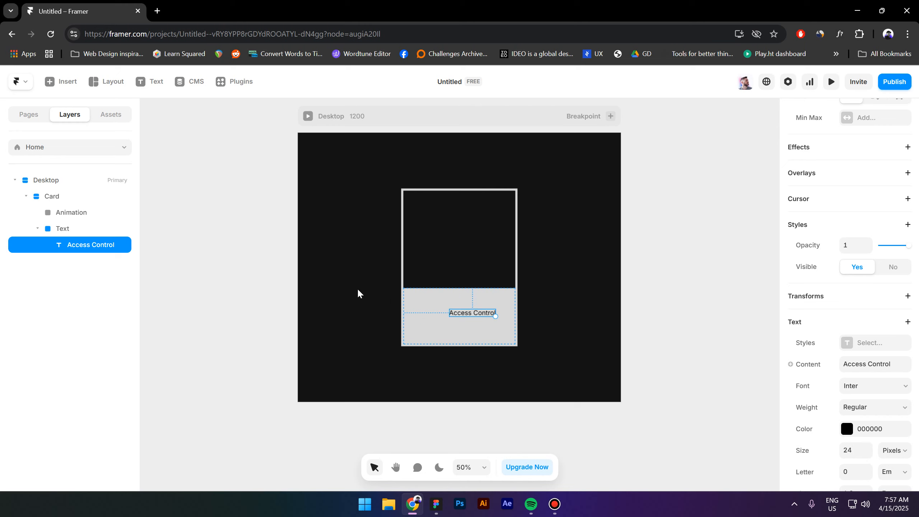
- Add a vertical, centred stack layout to the Text frame
left_click(63, 229)
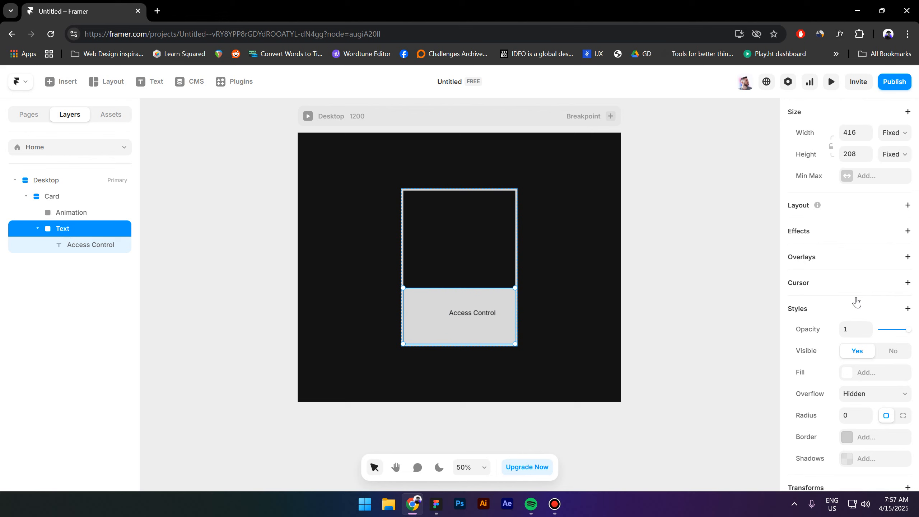
scroll(832, 286, "up", 2)
left_click(828, 260)
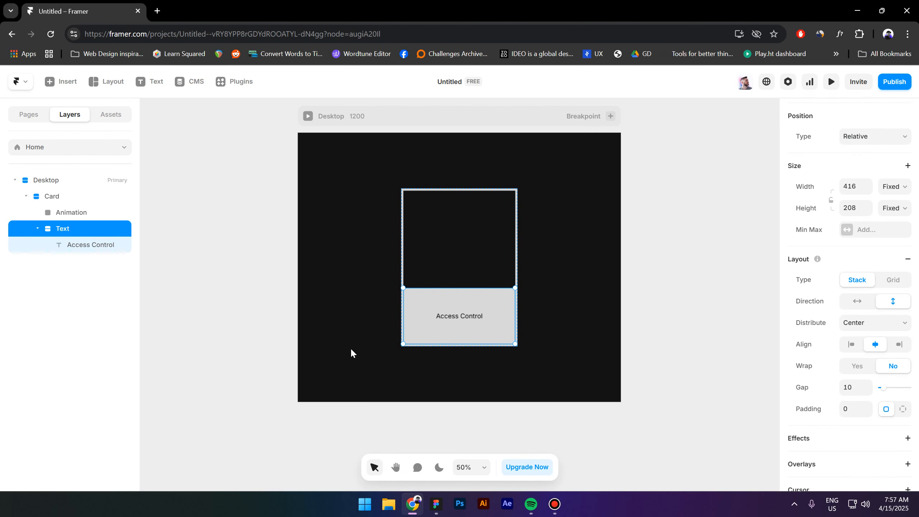
- Duplicate the "Access Control" text layer within the Text frame
scroll(466, 320, "up", 5)
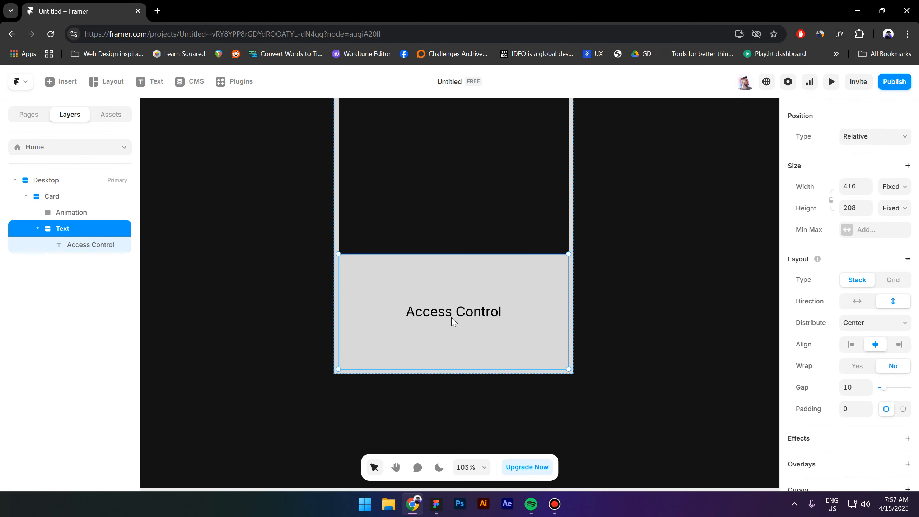
left_click(93, 249)
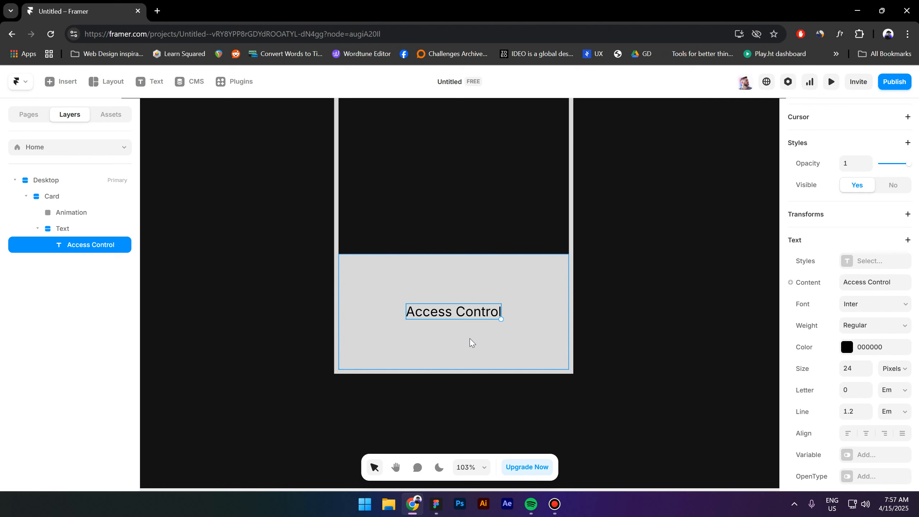
key("ctrl+d")
scroll(818, 404, "down", 5)
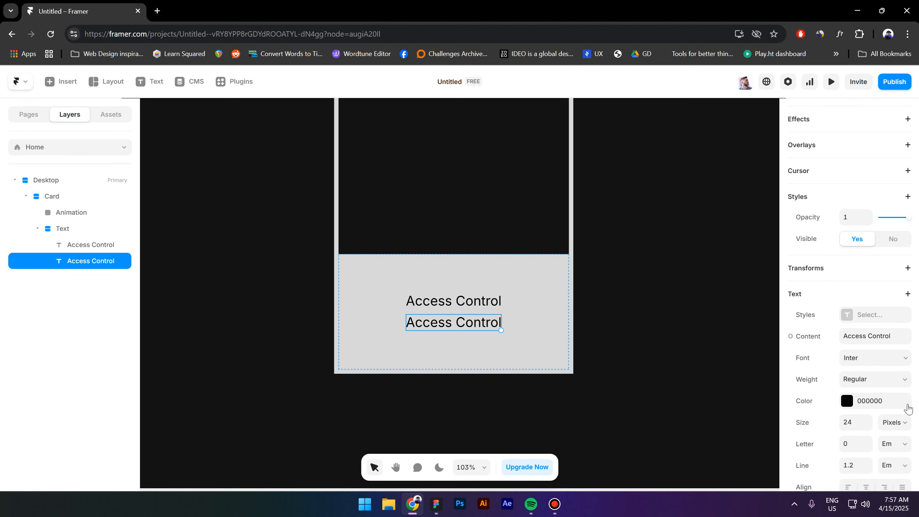
- Set the font size of the duplicated "Access Control" text to 14 pixels
scroll(908, 409, "down", 2)
left_click(855, 372)
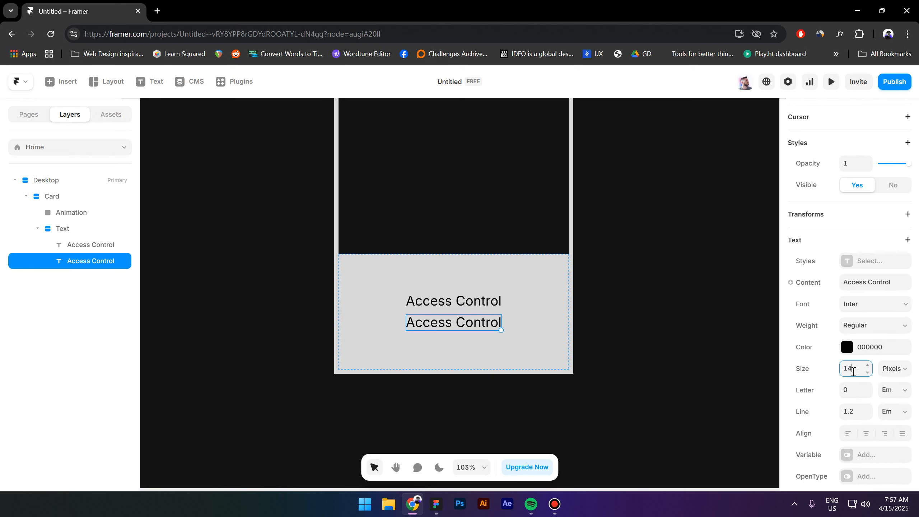
key("Return")
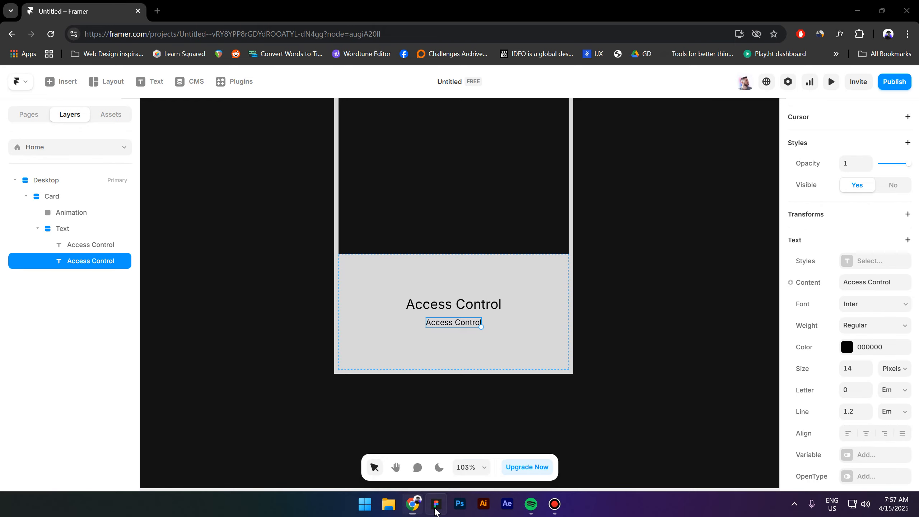
- Switch to Figma and copy the description text below the "Access Control" heading on the light card
left_click(436, 505)
double_click(469, 392)
key("Return")
key("ctrl+c")
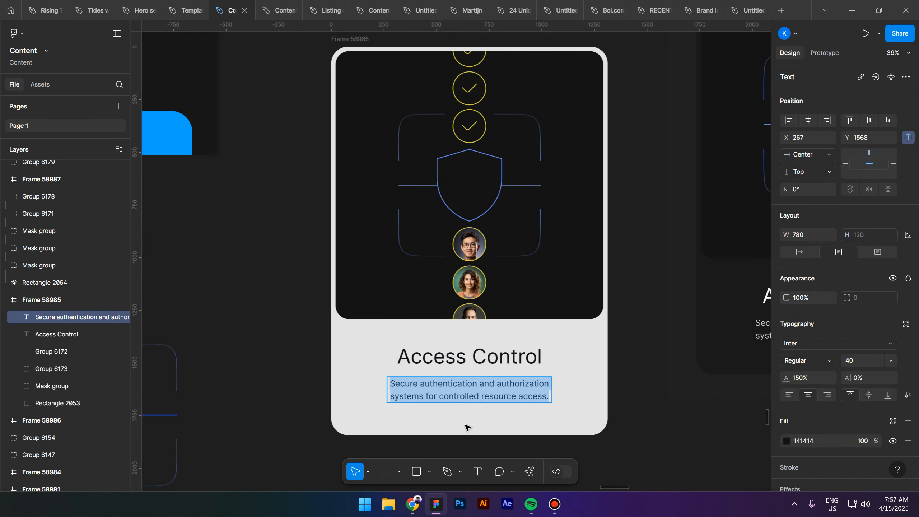
- Back in Framer, replace the 14-pixel text's content with the copied "Secure authentication and authorization systems for controlled resource access."
left_click(436, 505)
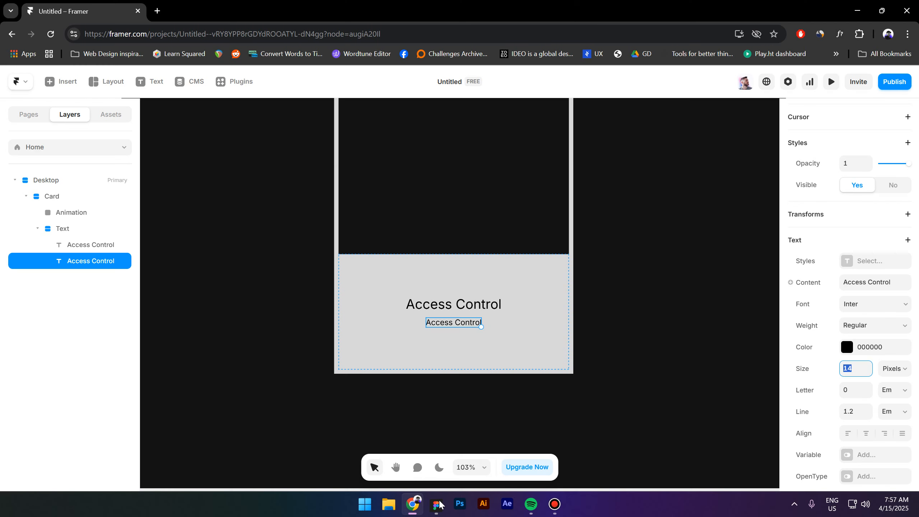
double_click(465, 324)
key("ctrl+a")
key("ctrl+v")
key("Escape")
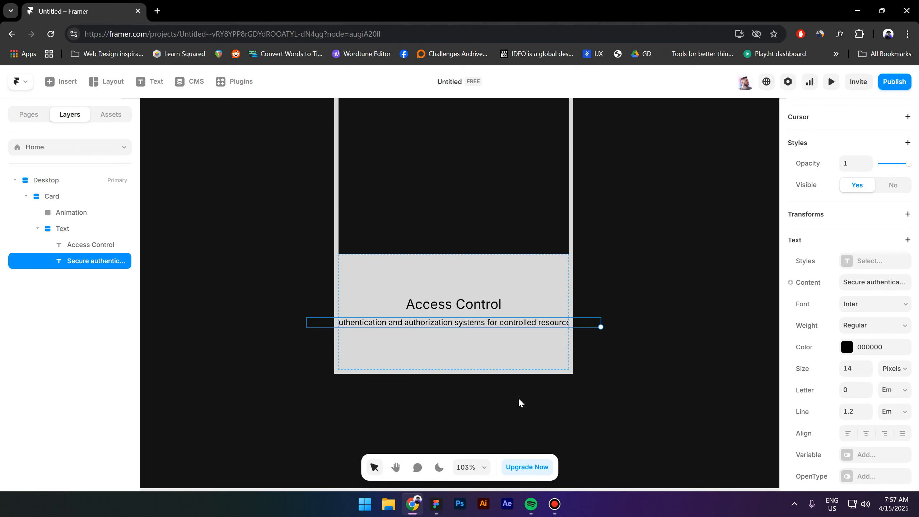
- Set the description text's width to Fill and centre-align its lines
scroll(860, 275, "up", 5)
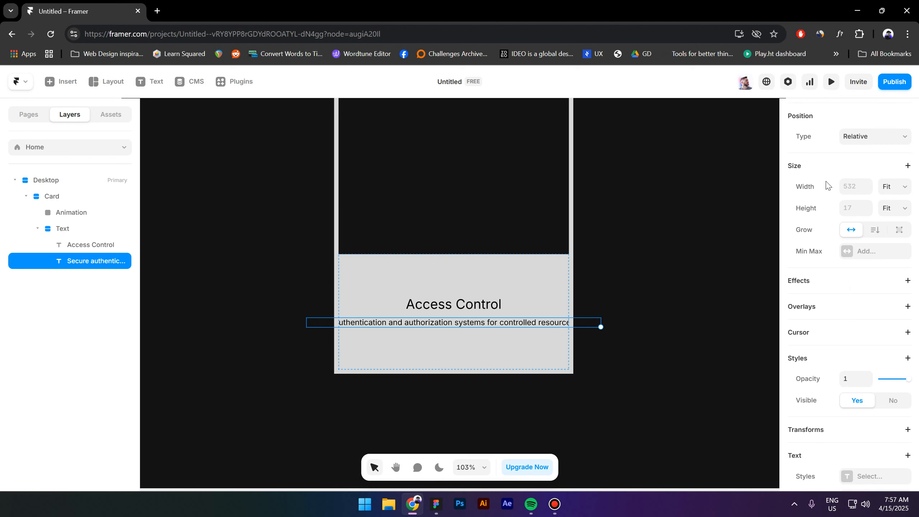
left_click(898, 191)
left_click(895, 226)
scroll(790, 362, "down", 4)
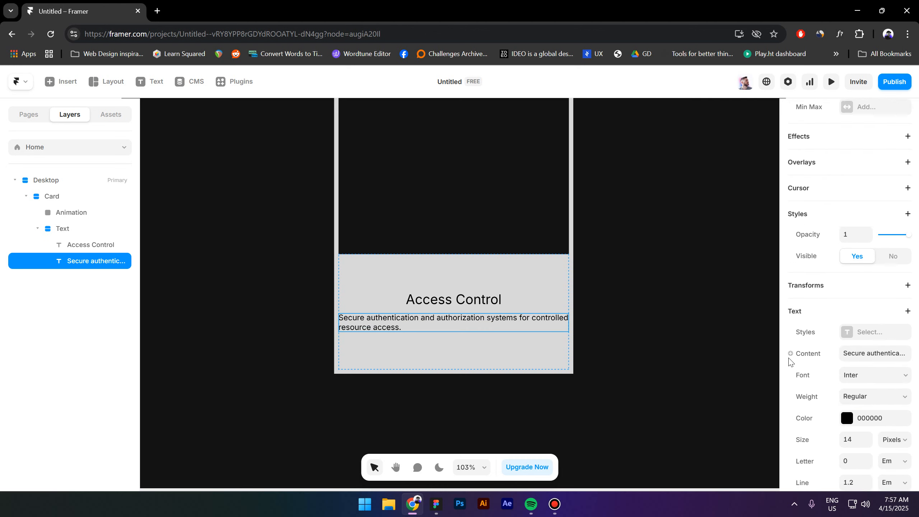
scroll(790, 362, "down", 5)
left_click(866, 322)
scroll(826, 336, "up", 1)
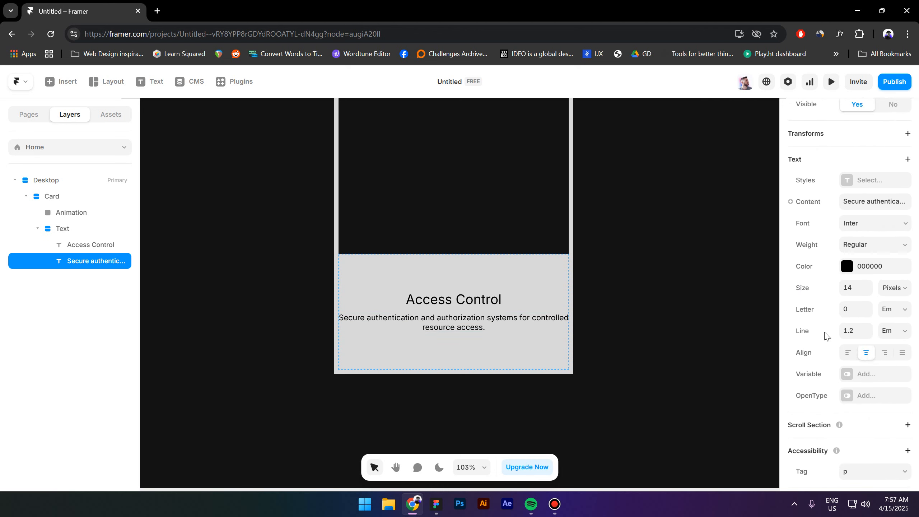
- Give the description text a fixed maximum width and reduce it until the first line ends after "authorization"
scroll(832, 335, "up", 8)
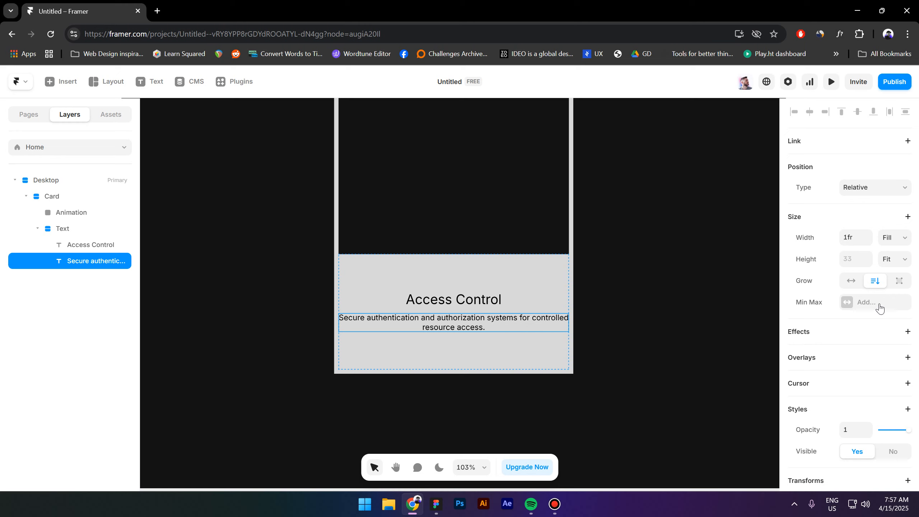
left_click(879, 308)
left_click(860, 328)
left_click(894, 301)
left_click(890, 328)
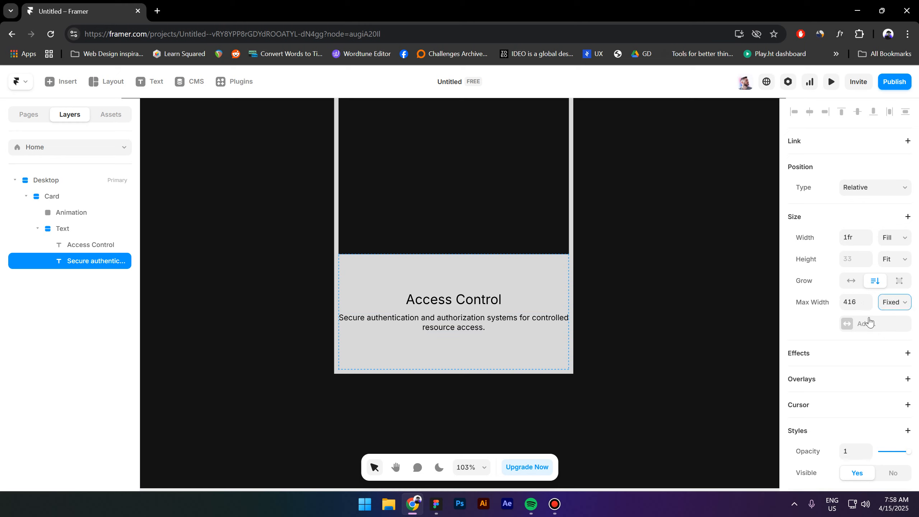
left_click(845, 303)
type("396")
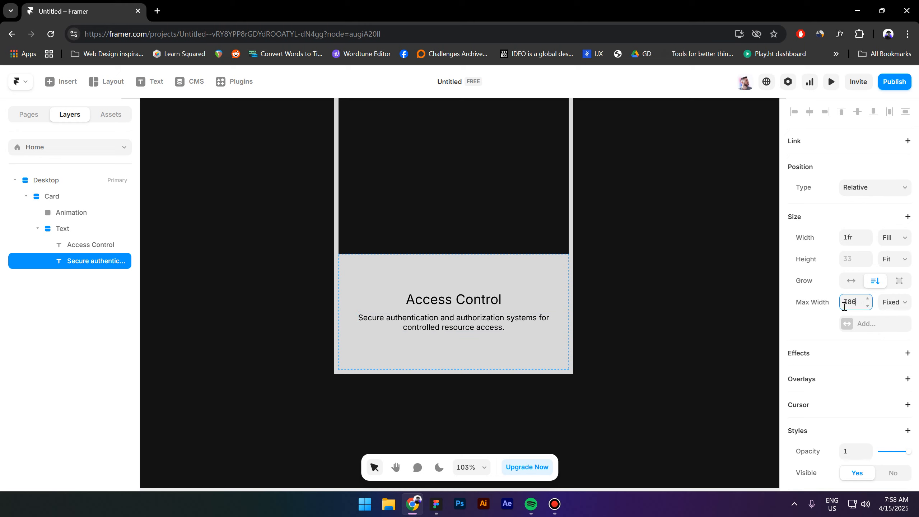
key("shift+Down")
key("shift+Down")
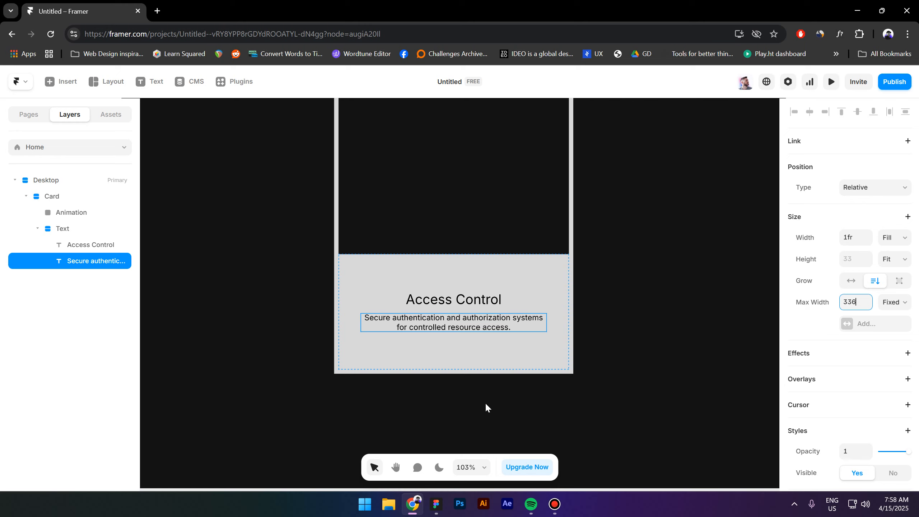
key("shift+Down")
key("shift+Down")
key("shift+Down")
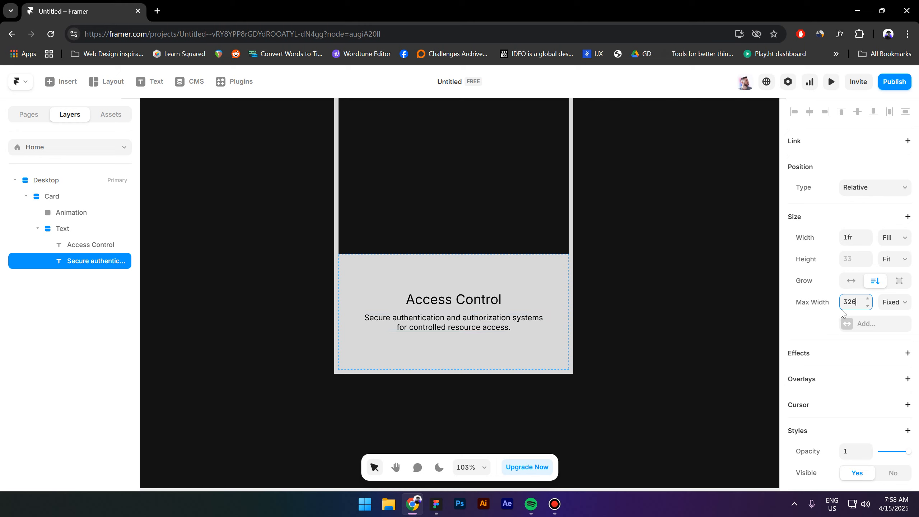
- Set the description text's line height to 1.6 em
scroll(844, 362, "down", 9)
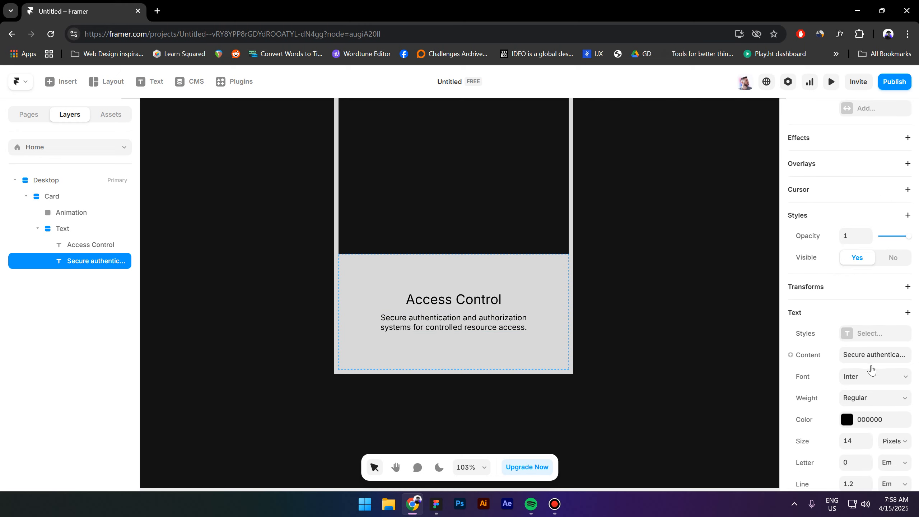
left_click(869, 375)
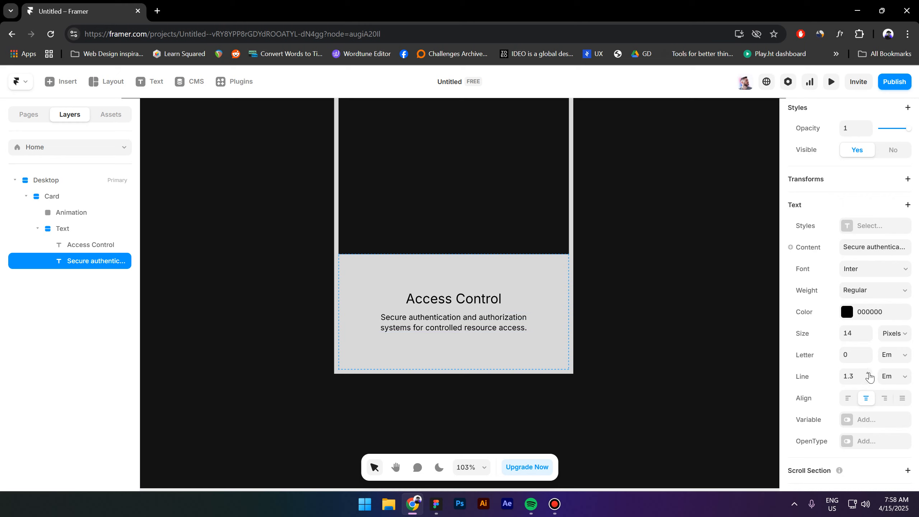
left_click(870, 376)
left_click(870, 377)
left_click(869, 376)
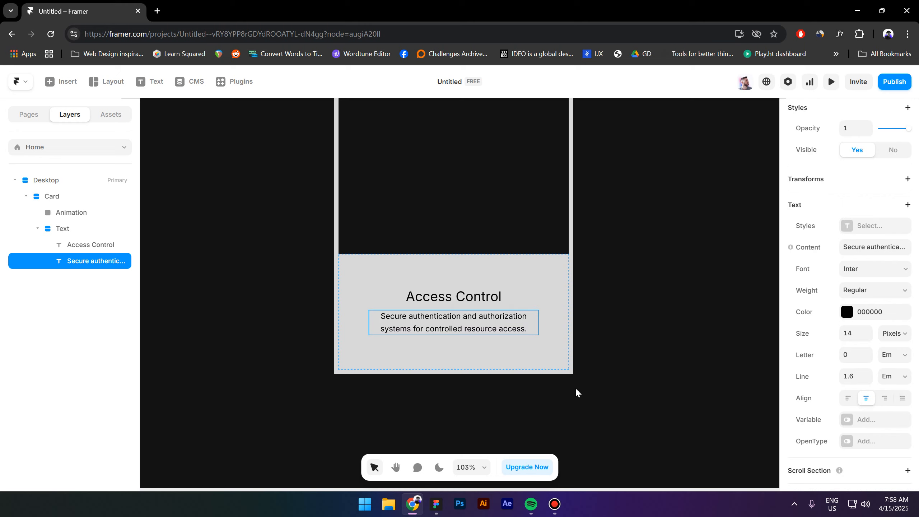
left_click(476, 405)
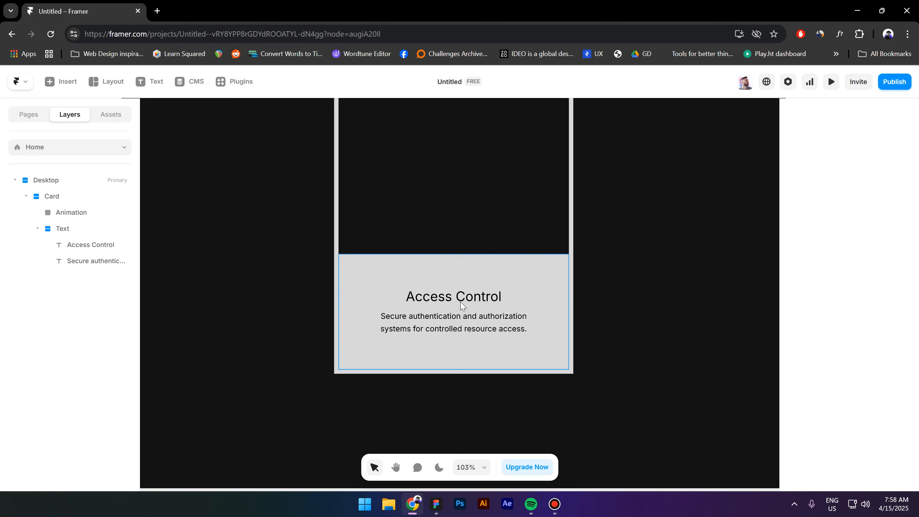
- Set the corner radius of the Card frame to 32
scroll(463, 305, "down", 5)
scroll(463, 306, "up", 5)
scroll(429, 328, "up", 1)
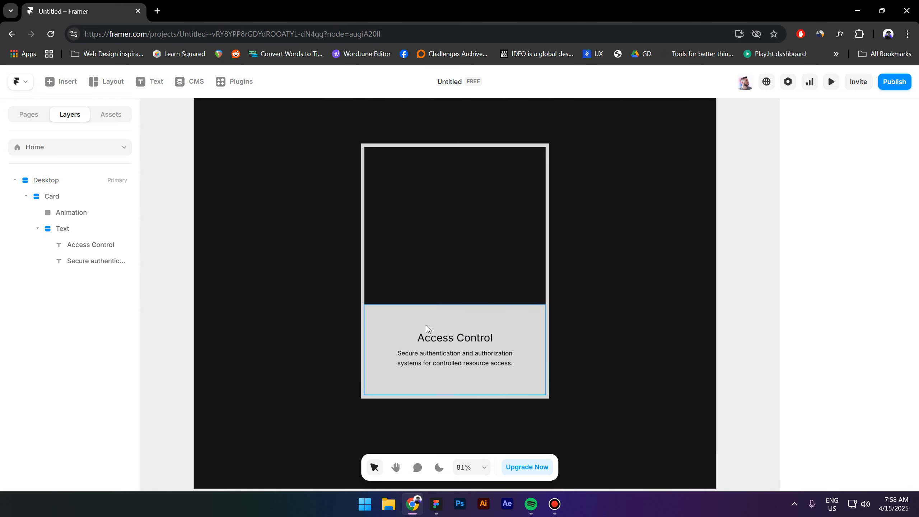
scroll(395, 259, "up", 3)
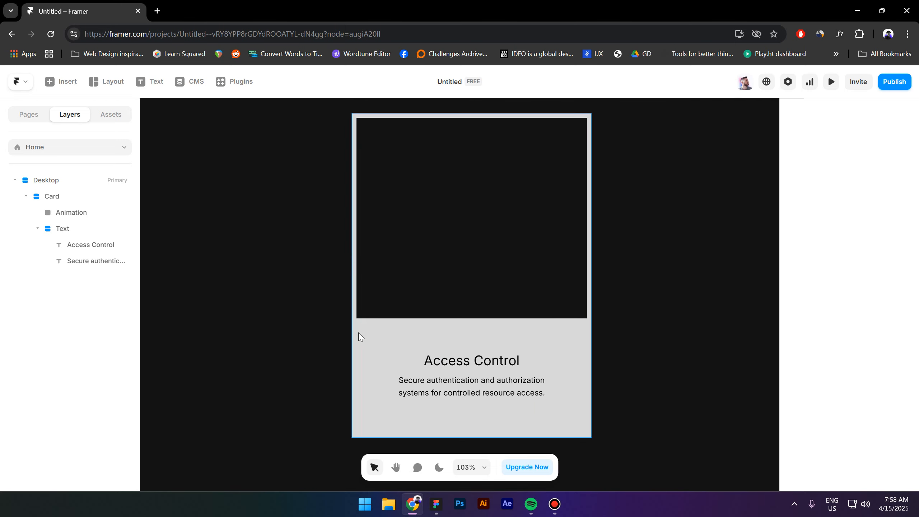
left_click(53, 199)
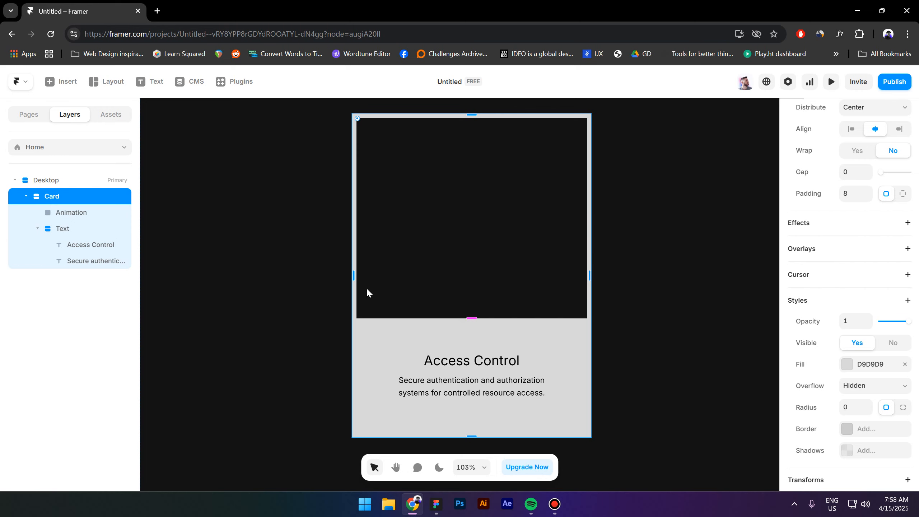
scroll(867, 351, "down", 1)
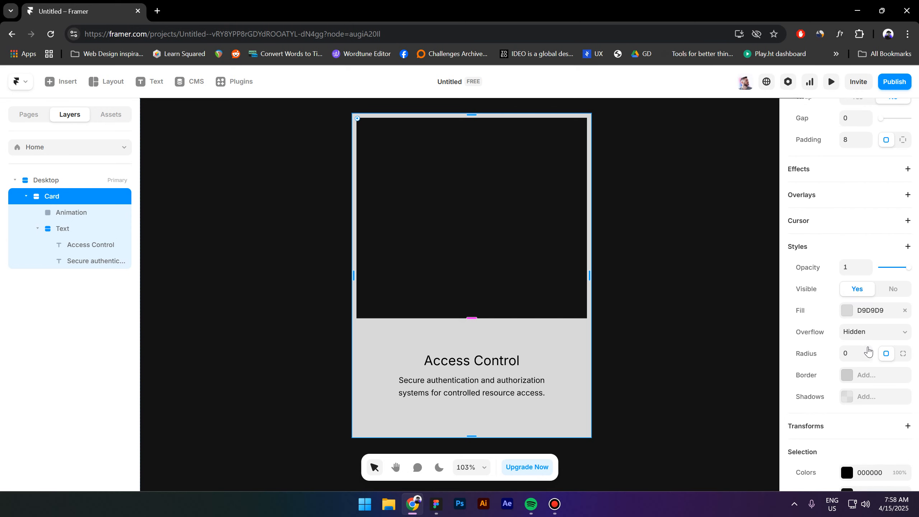
left_click(848, 353)
type("32")
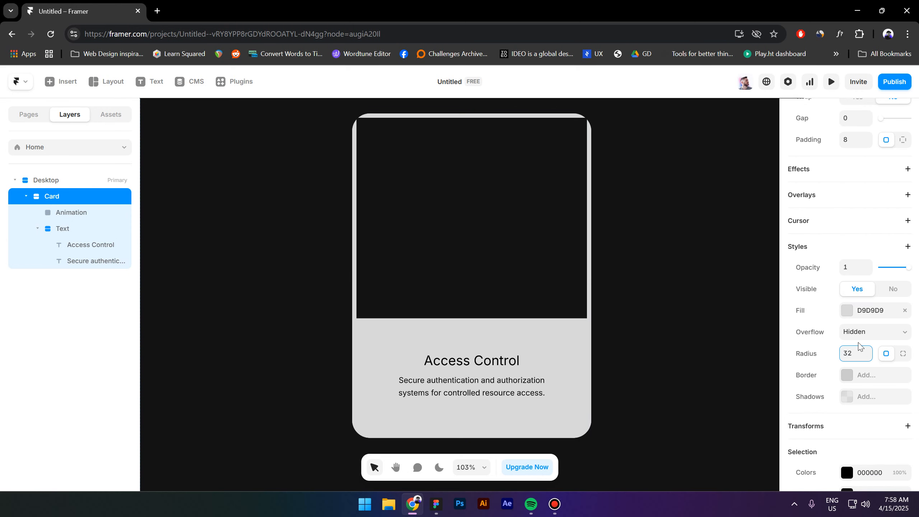
- Set the corner radius of the Animation frame to 24
left_click(87, 214)
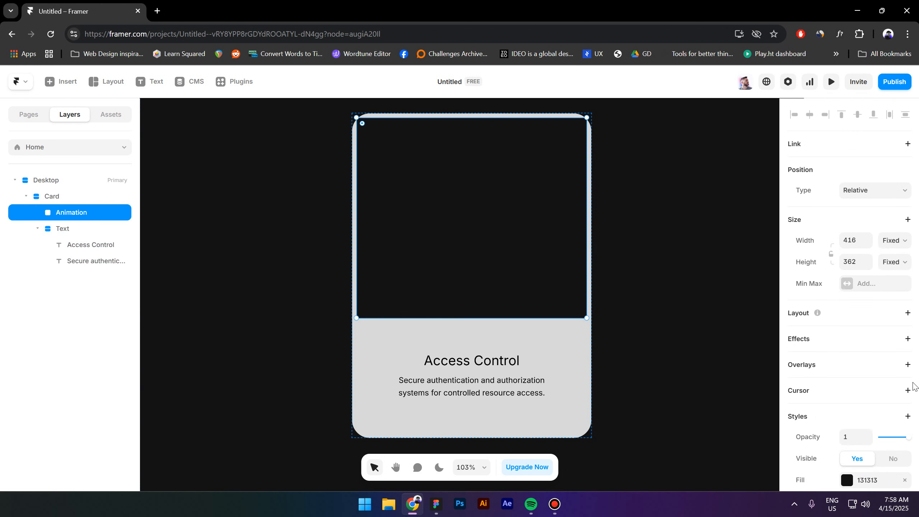
scroll(914, 387, "down", 3)
left_click(853, 361)
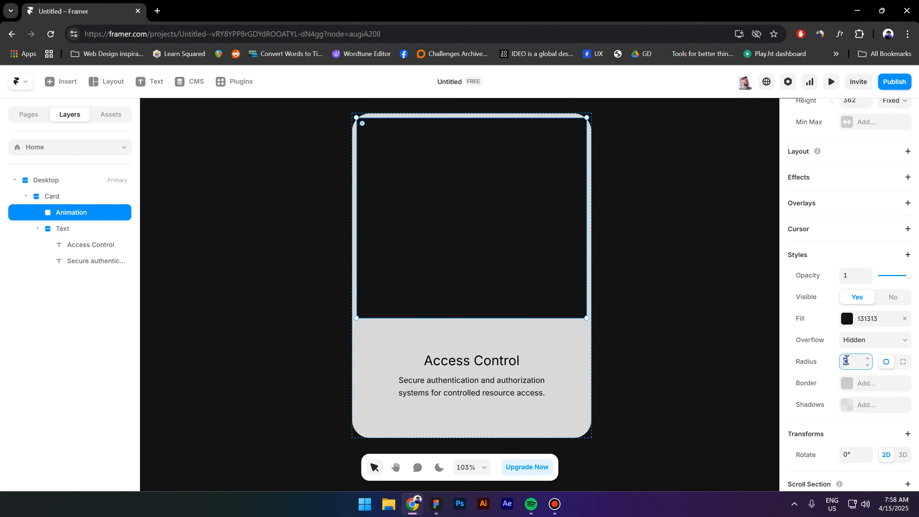
type("24")
left_click(640, 366)
- Stretch the Animation frame downward to a height of about 382 pixels
scroll(381, 260, "down", 3)
scroll(391, 296, "up", 2)
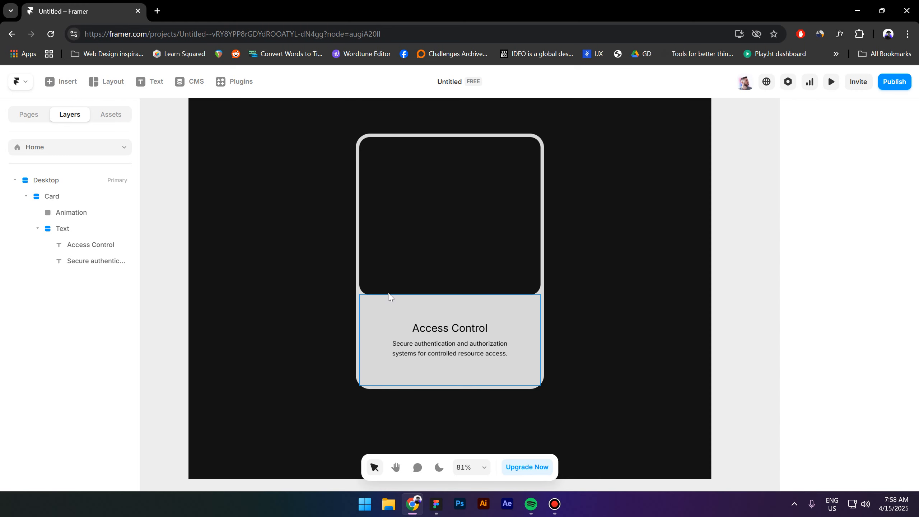
left_click(402, 293)
left_click_drag(400, 292, 401, 301)
left_click(605, 297)
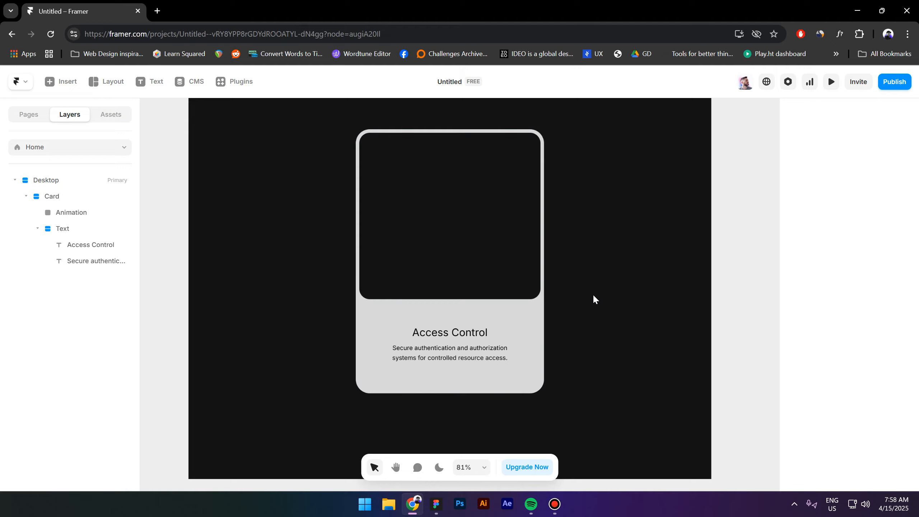
- Switch to Figma and select the standalone shield line graphic without the avatars
left_click(435, 503)
left_click(648, 316)
scroll(649, 314, "down", 5)
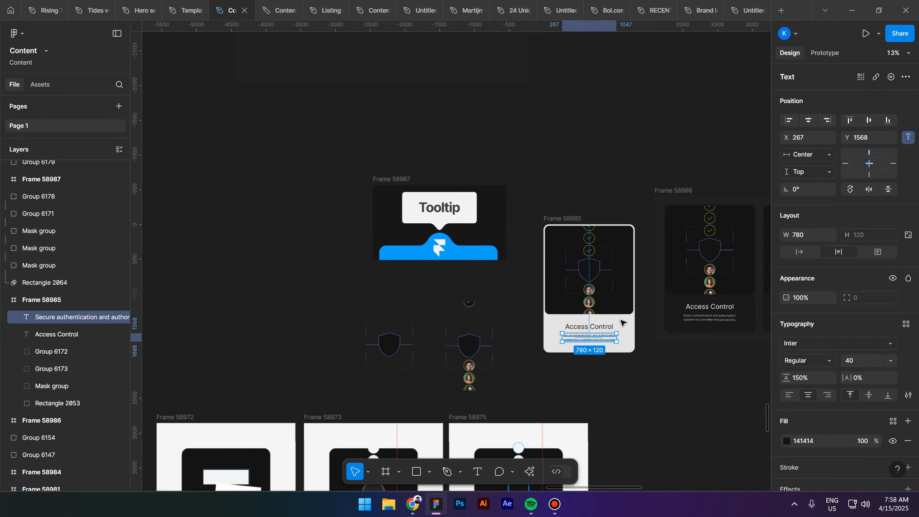
scroll(379, 370, "up", 3)
scroll(361, 332, "up", 3)
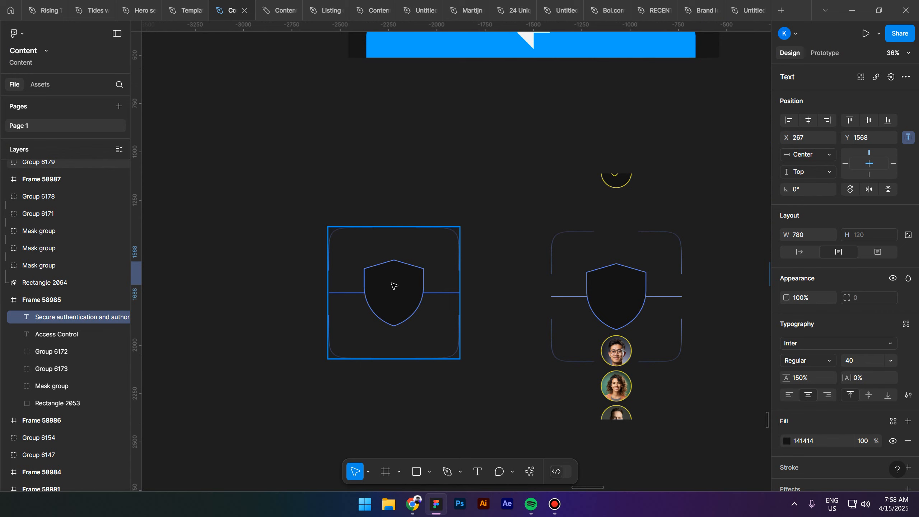
left_click(416, 296)
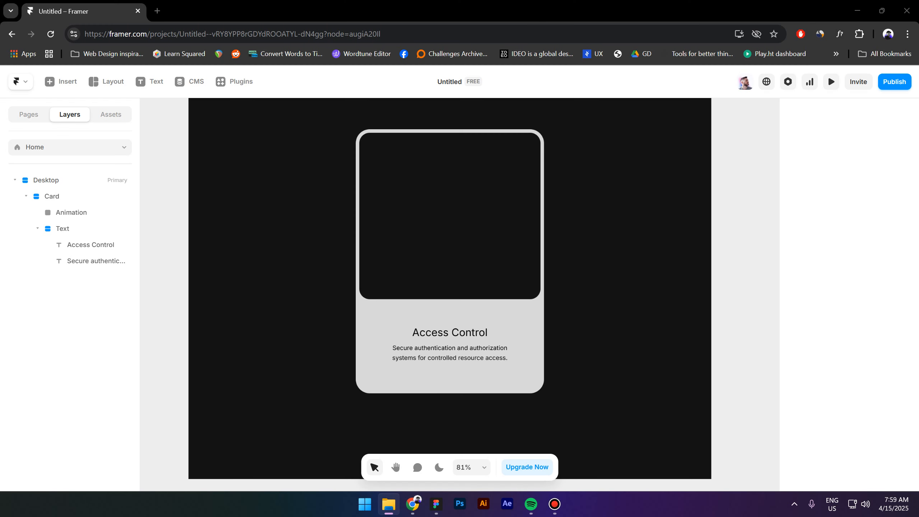
- Import the shield SVG file onto the Framer canvas and place it over the card's animation area
left_click_drag(593, 363, 734, 302)
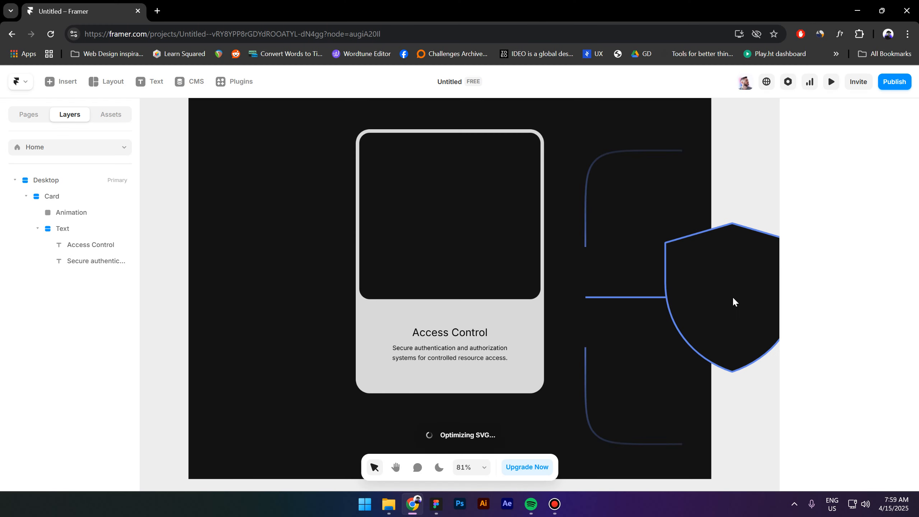
left_click_drag(583, 316, 710, 312)
left_click_drag(767, 293, 423, 210)
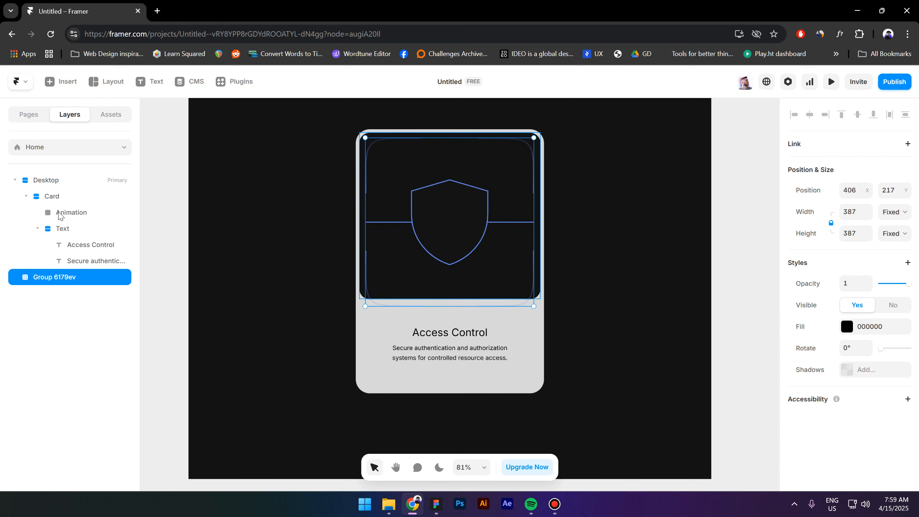
- Move the "Group 6179ev" shield graphic from the page level into the Animation frame
left_click(84, 214)
left_click(54, 278)
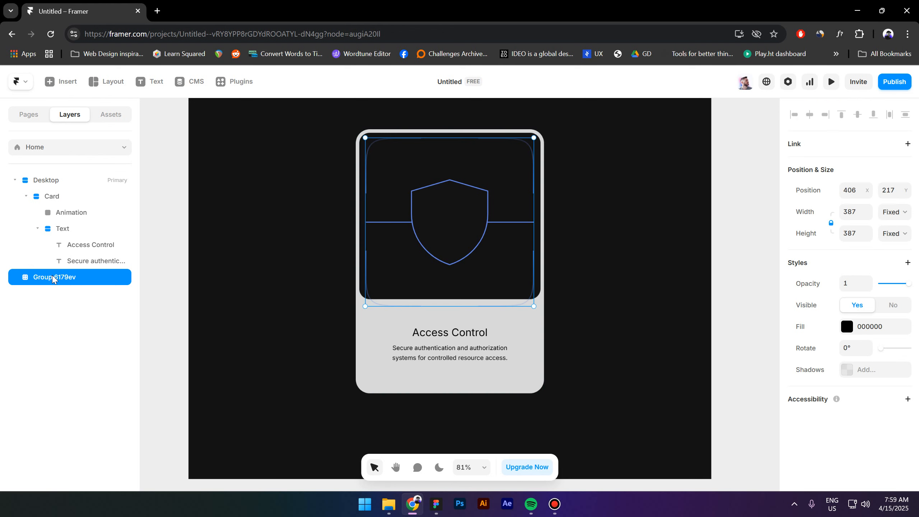
key("Delete")
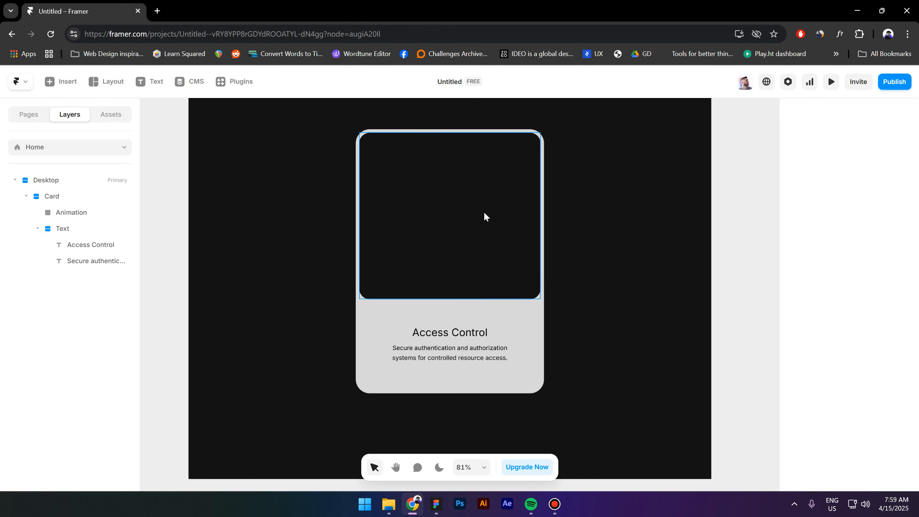
left_click(411, 192)
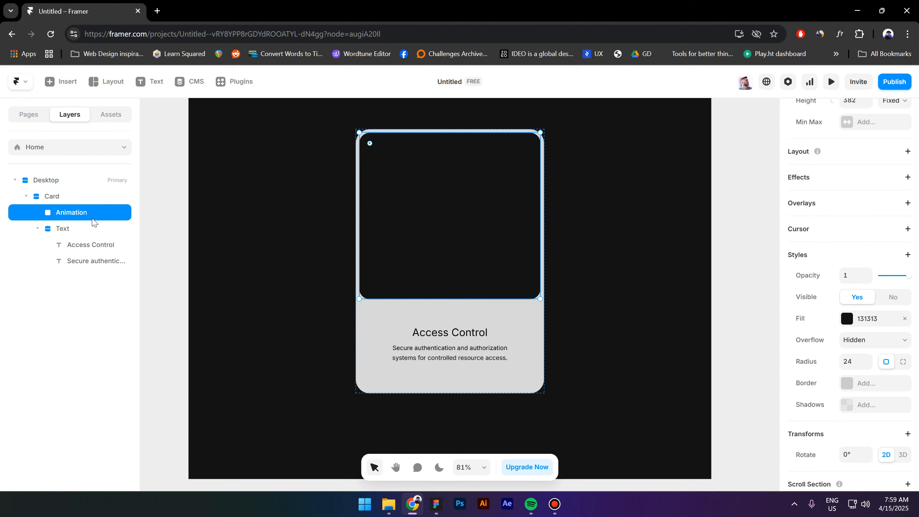
key("ctrl+z")
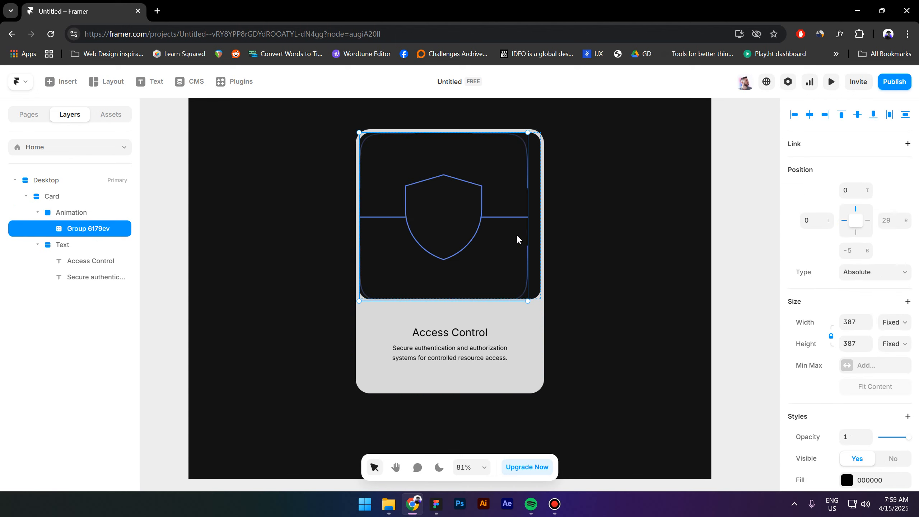
- Scale the shield graphic down to about 311 px square and centre it by adding a stack layout to the Animation frame
left_click_drag(527, 240, 495, 241)
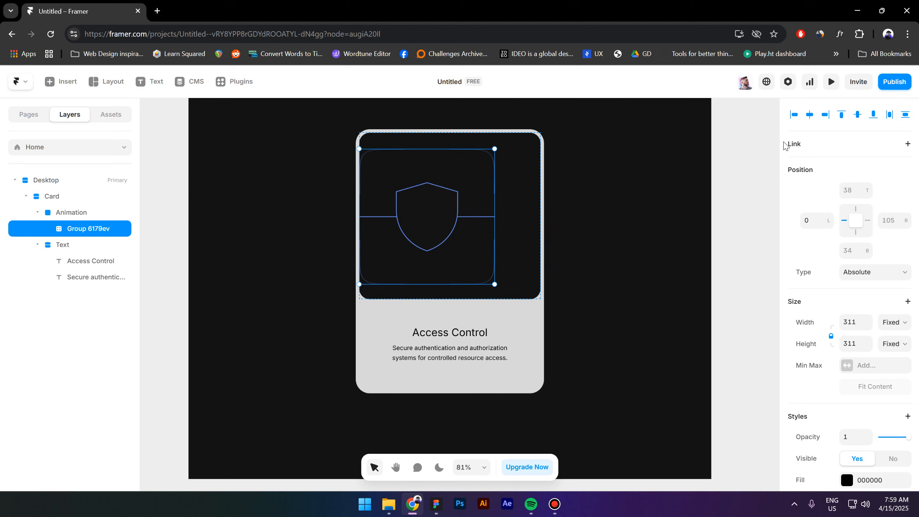
left_click(72, 214)
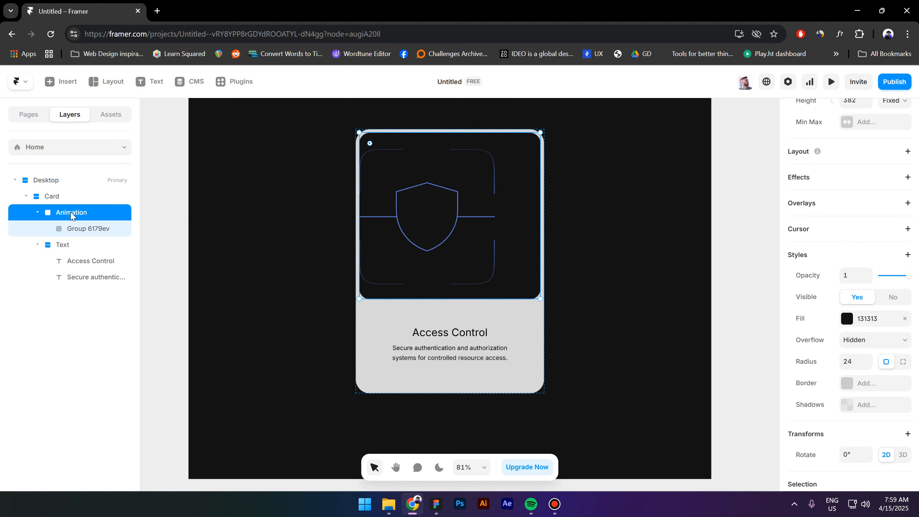
left_click(846, 151)
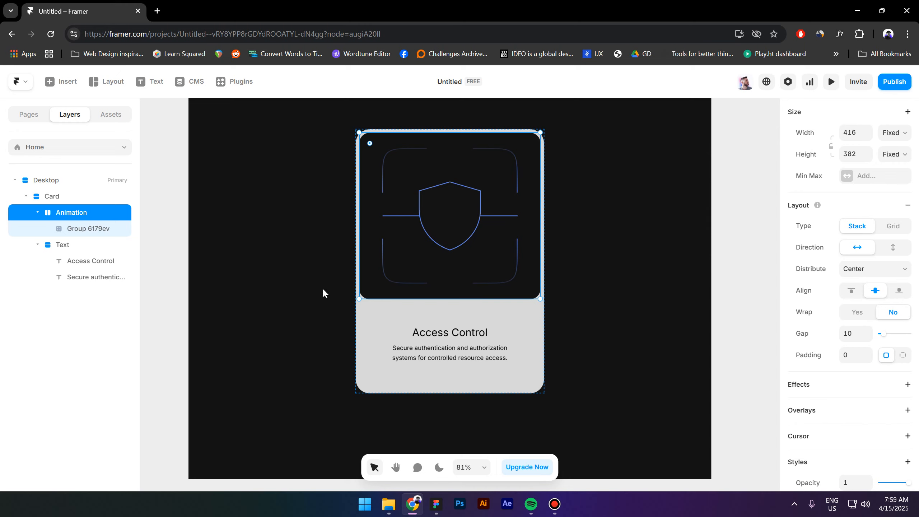
- Stretch the Animation frame to a height of about 413 px and convert it into a component named Animation
mouse_move(463, 298)
left_mouse_down()
mouse_move(457, 320)
mouse_move(457, 311)
left_mouse_up()
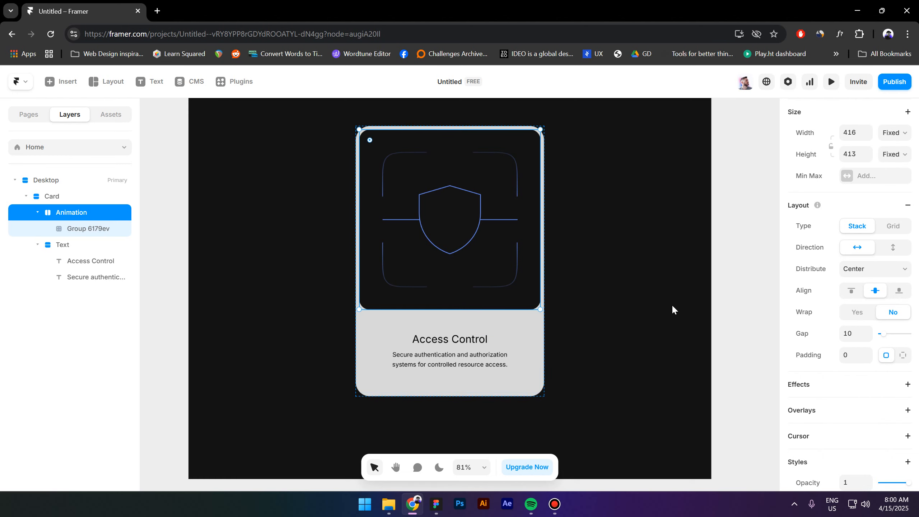
left_click(758, 293)
left_click(70, 213)
right_click(75, 217)
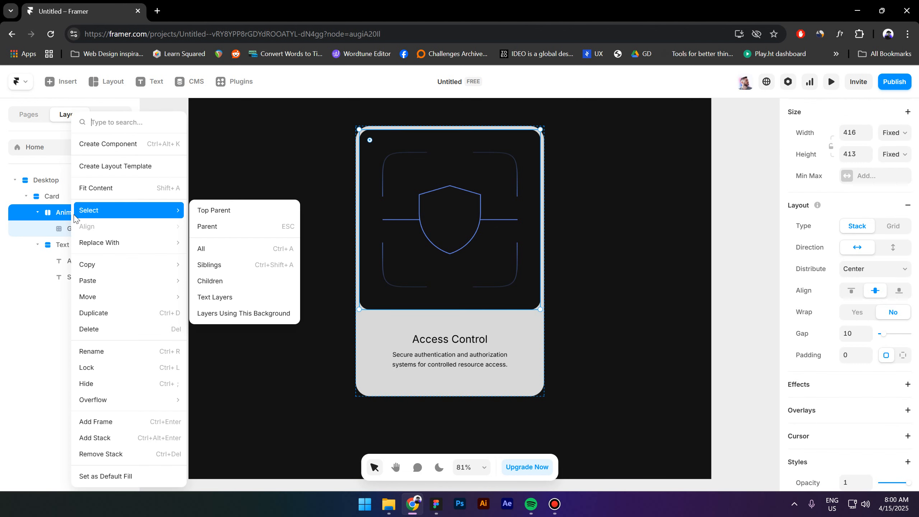
left_click(127, 144)
left_click(497, 317)
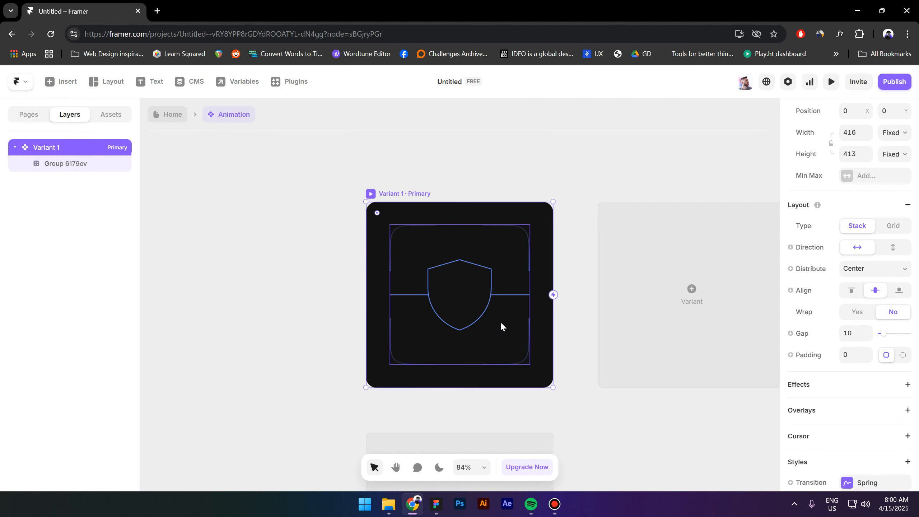
left_click(571, 413)
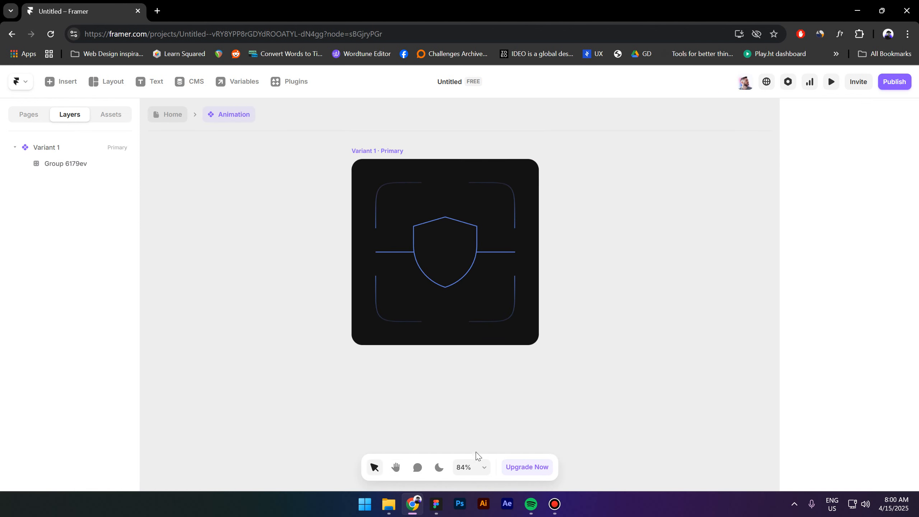
- Switch to Figma and examine the avatar and check-mark circles around the shield in the Access Control card, returning to Framer
left_click(435, 504)
scroll(476, 381, "right", 7)
scroll(475, 381, "up", 5)
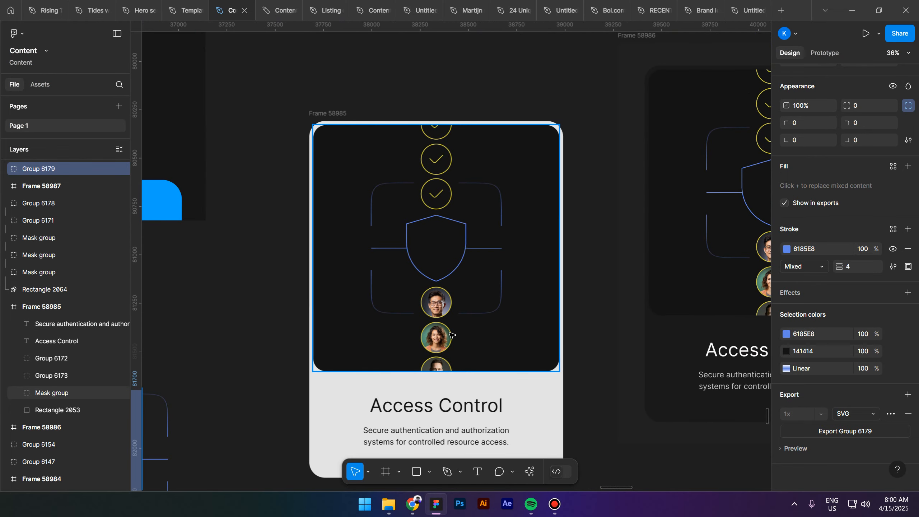
left_click(435, 506)
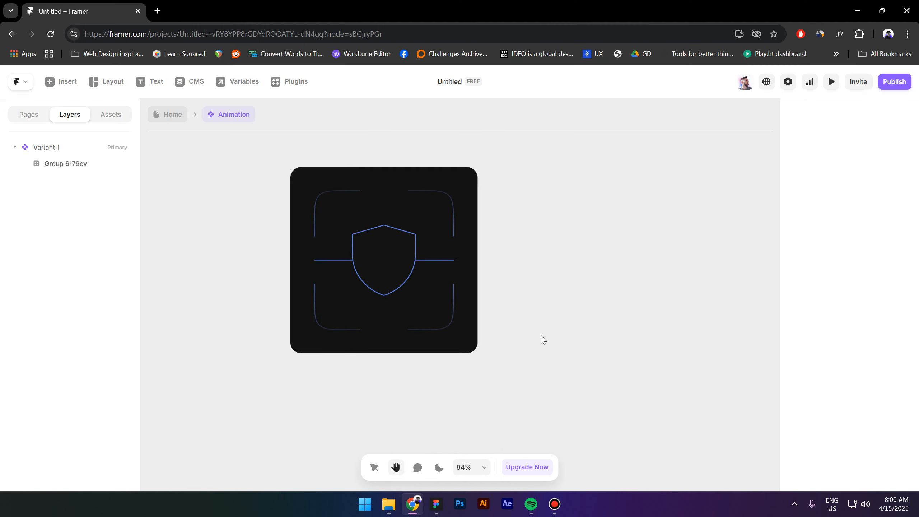
- Draw a small square frame outside the primary variant and set its size to 56 by 56
left_click(110, 83)
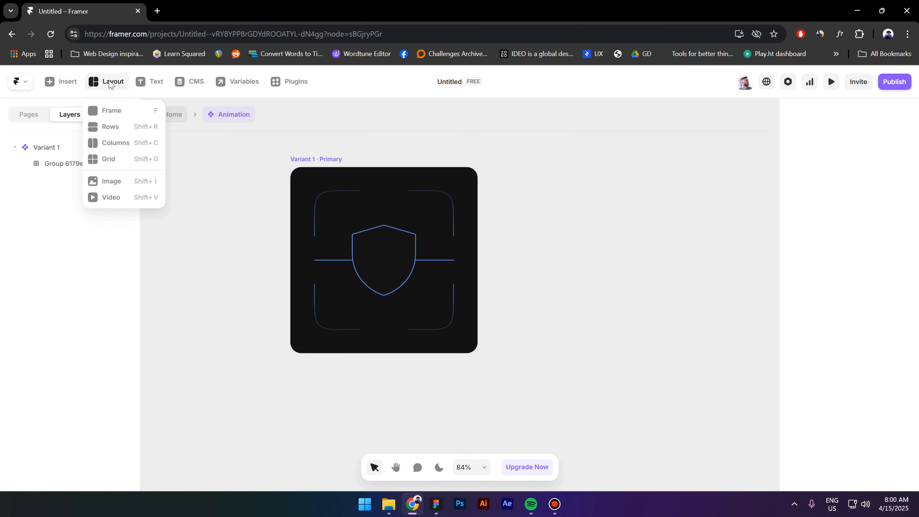
left_click(116, 111)
left_click_drag(520, 174, 539, 189)
left_click(856, 240)
type("5")
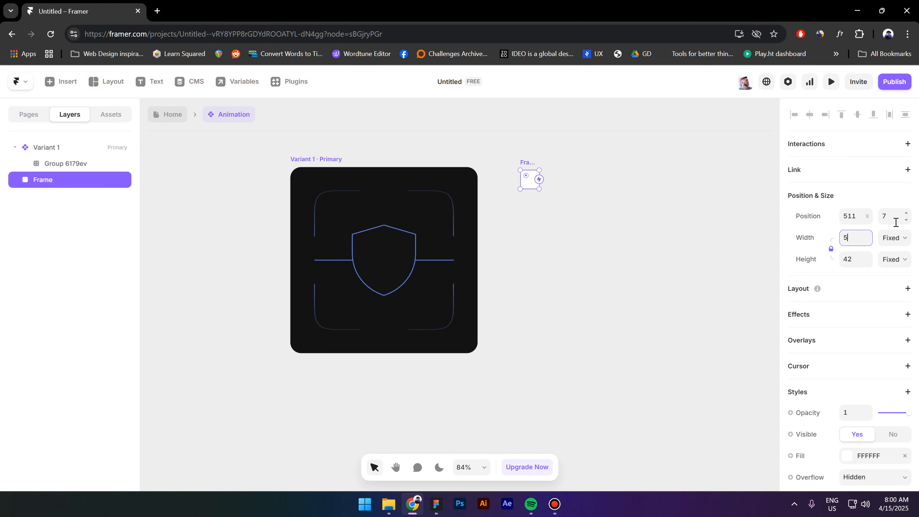
type("6")
- Round the small frame's corners fully into a circle with a radius of 28
scroll(556, 153, "up", 5)
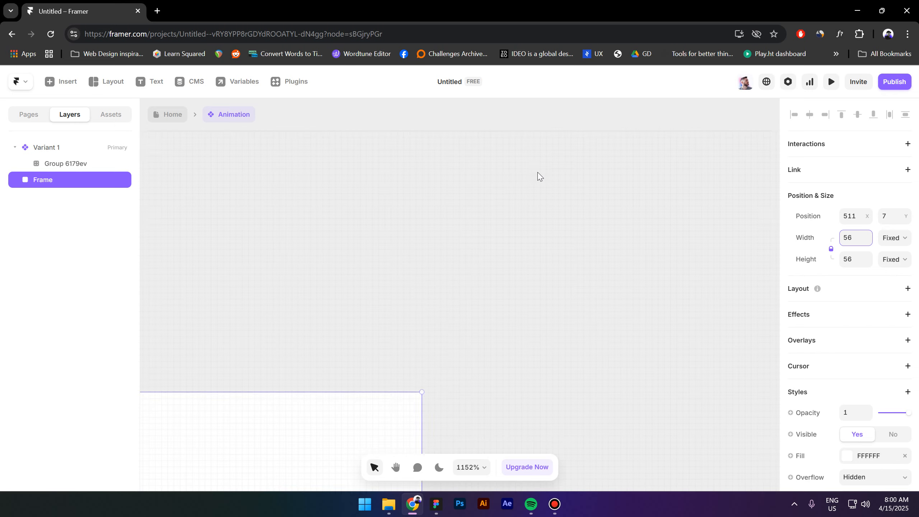
scroll(536, 177, "down", 3)
left_click_drag(432, 230, 565, 174)
scroll(525, 176, "down", 2)
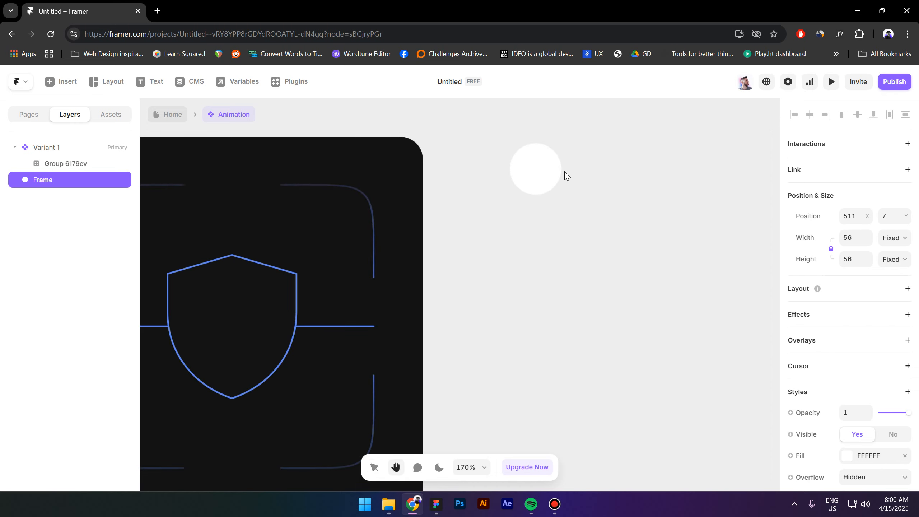
left_click_drag(516, 214, 504, 250)
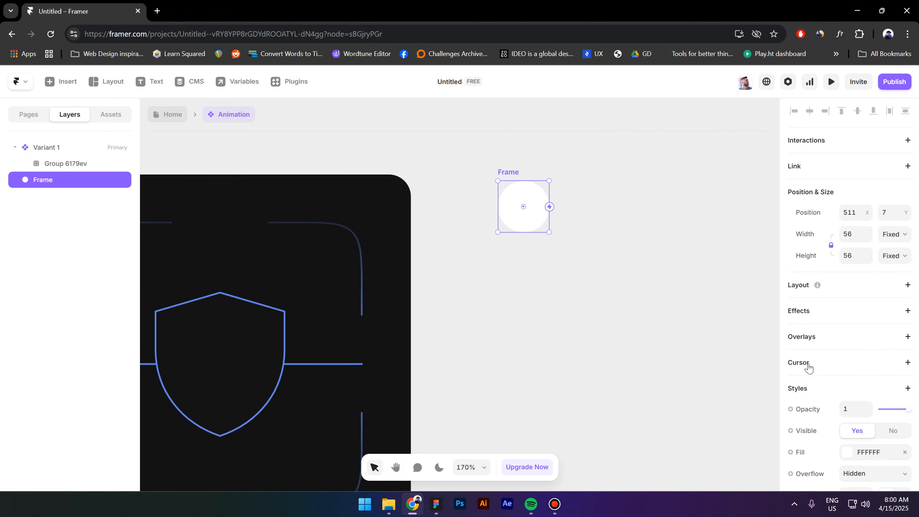
- Add a solid border with a width of 2 to the circular frame
scroll(806, 365, "down", 4)
left_click(848, 394)
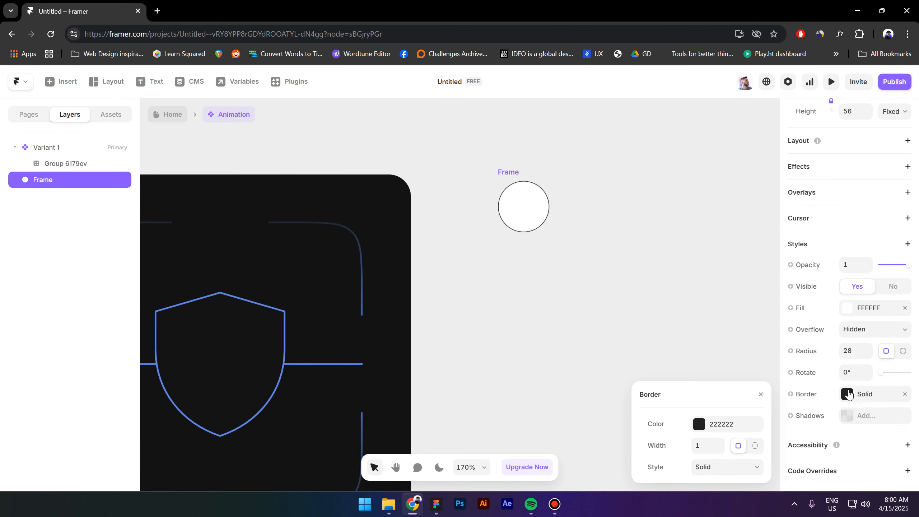
left_click(705, 445)
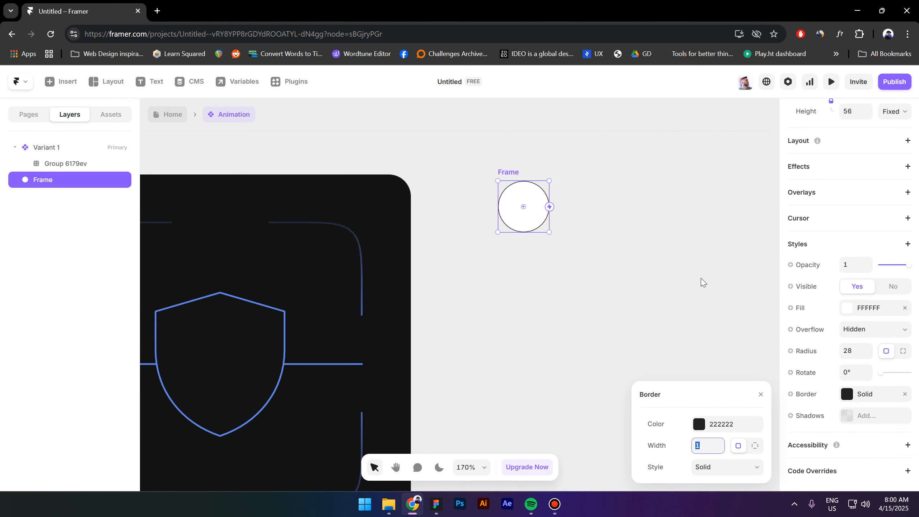
type("2")
key("Return")
- Set the circle's border color to orange, FF8400
left_click(698, 425)
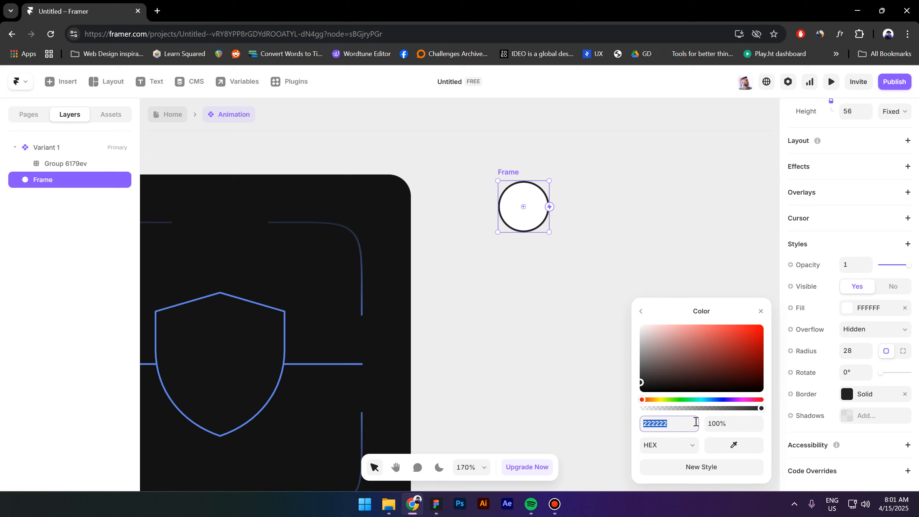
left_click_drag(642, 401, 658, 399)
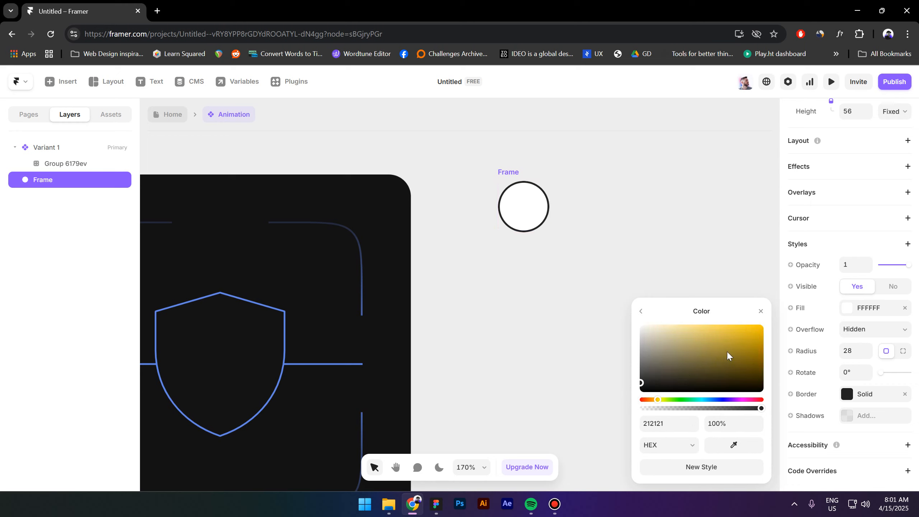
left_click_drag(726, 350, 776, 323)
left_click_drag(657, 397, 655, 400)
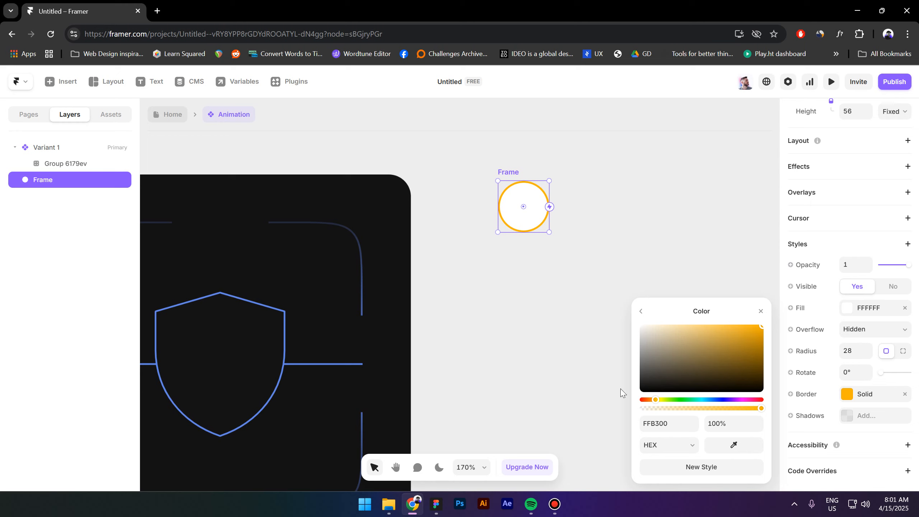
left_click_drag(653, 399, 650, 400)
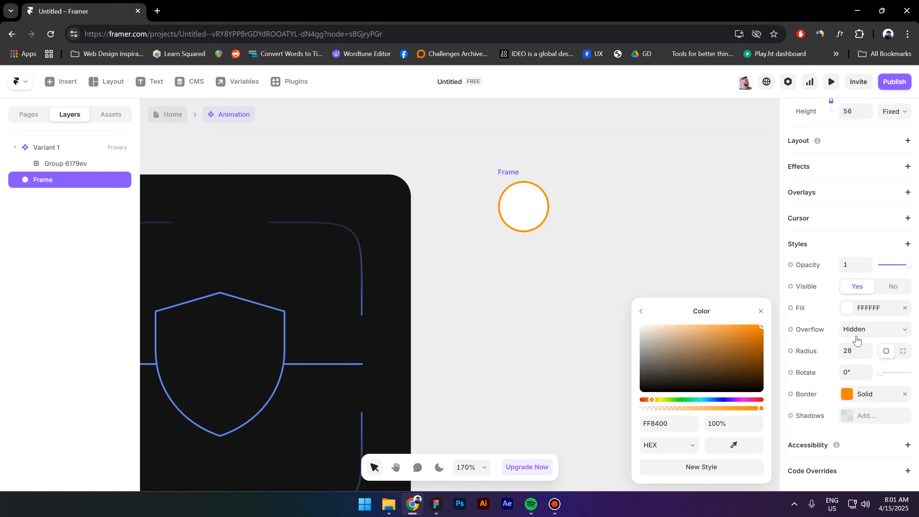
- Change the circle's fill to an image and use the Lummi plugin's close-up photo of a woman's lips
left_click(846, 308)
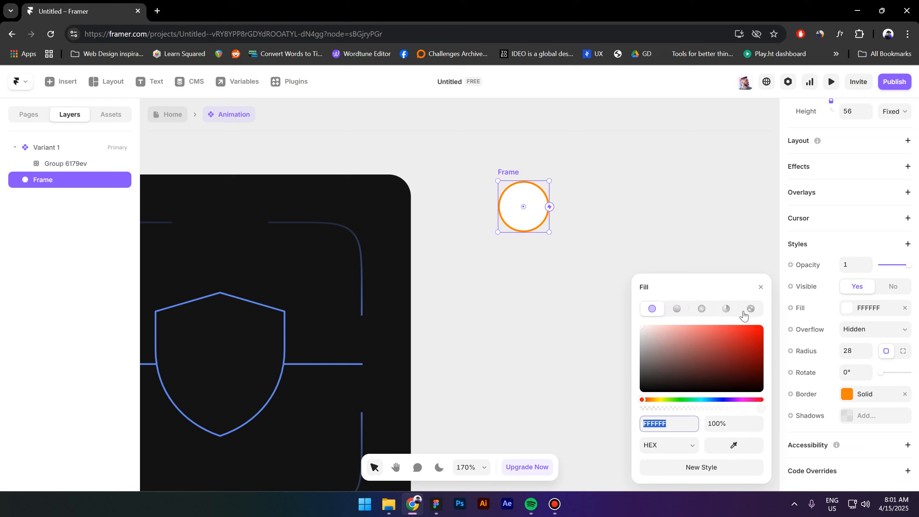
left_click(751, 309)
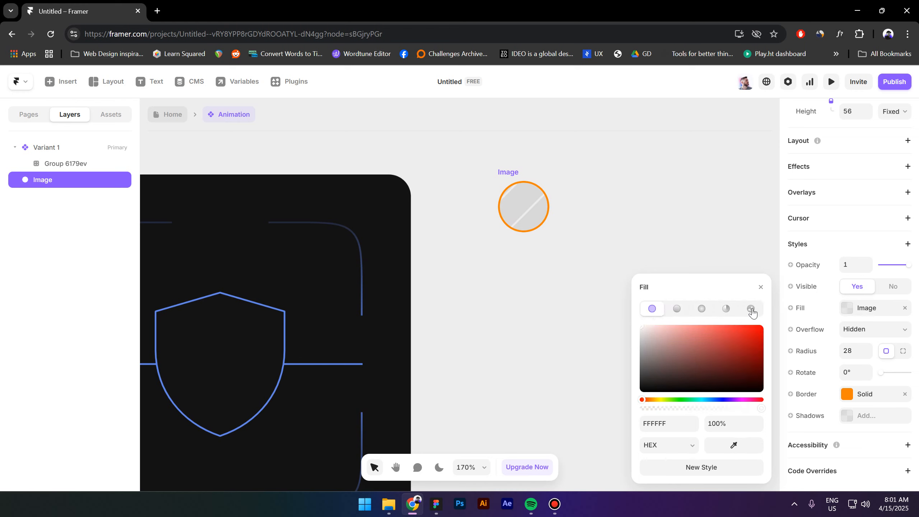
left_click(733, 468)
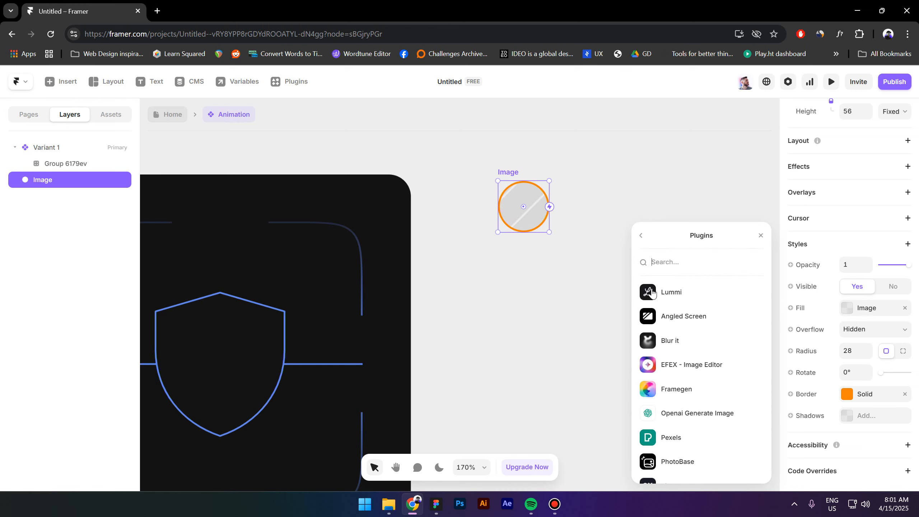
left_click(673, 293)
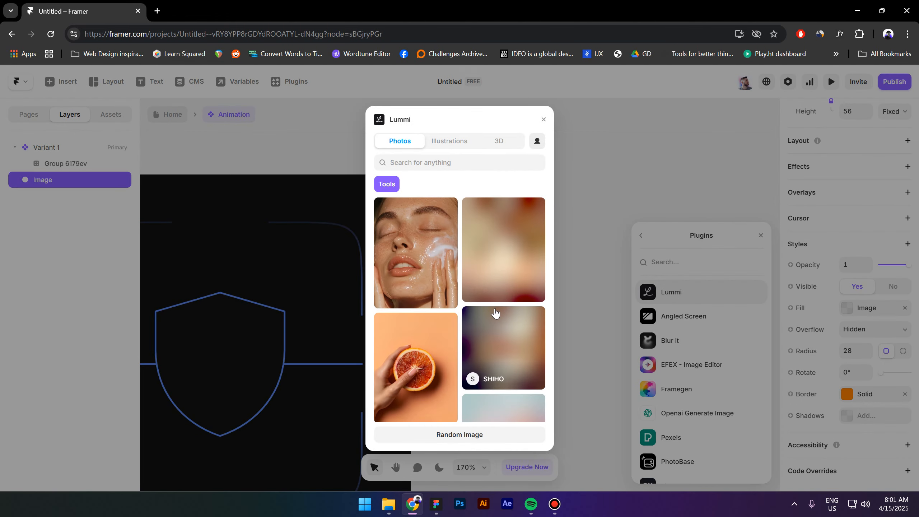
left_click(486, 328)
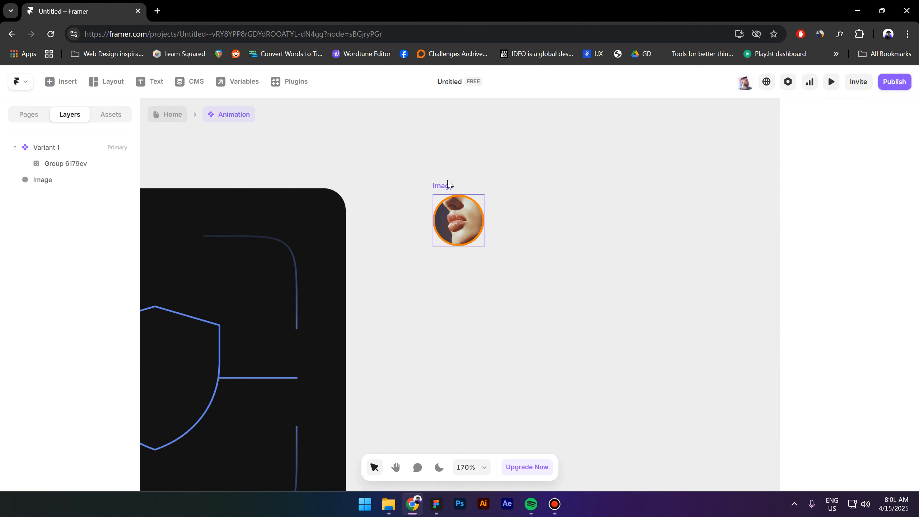
- Duplicate the image circle twice in a row and fill the middle copy with Lummi's portrait of a dark-haired woman with a fringe
left_click_drag(448, 184, 592, 186)
left_click(521, 220)
scroll(824, 350, "down", 4)
left_click(845, 308)
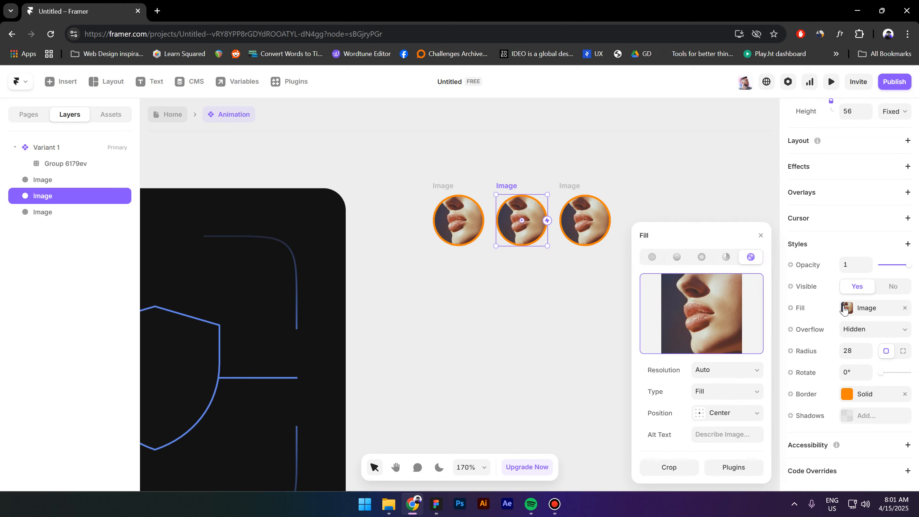
left_click(732, 467)
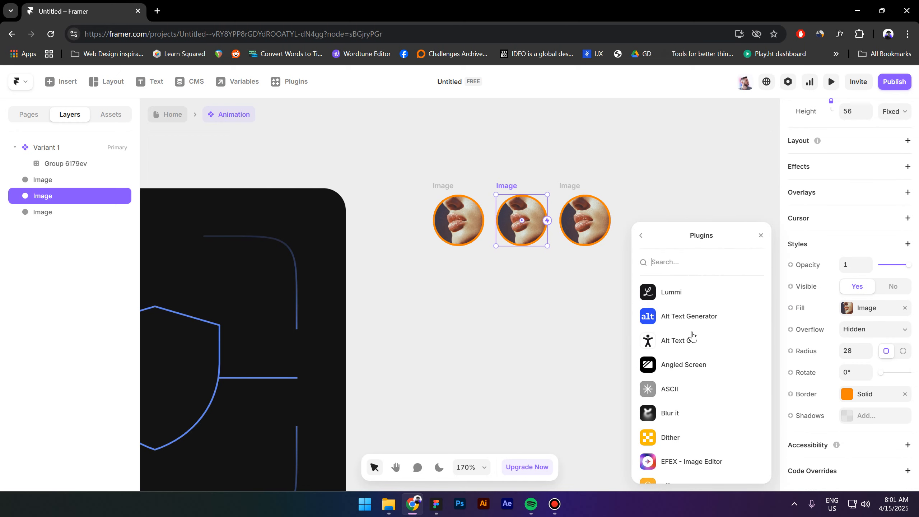
left_click(671, 291)
scroll(485, 362, "down", 3)
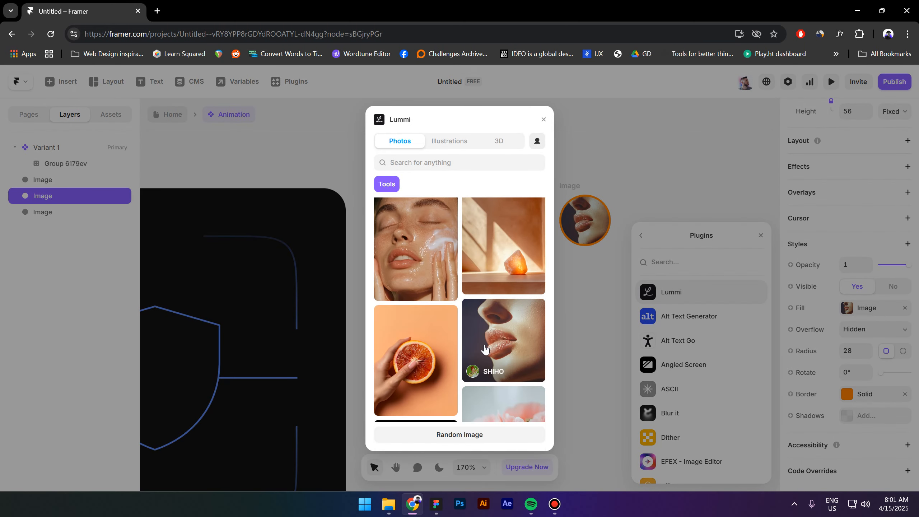
scroll(448, 364, "down", 2)
left_click(401, 362)
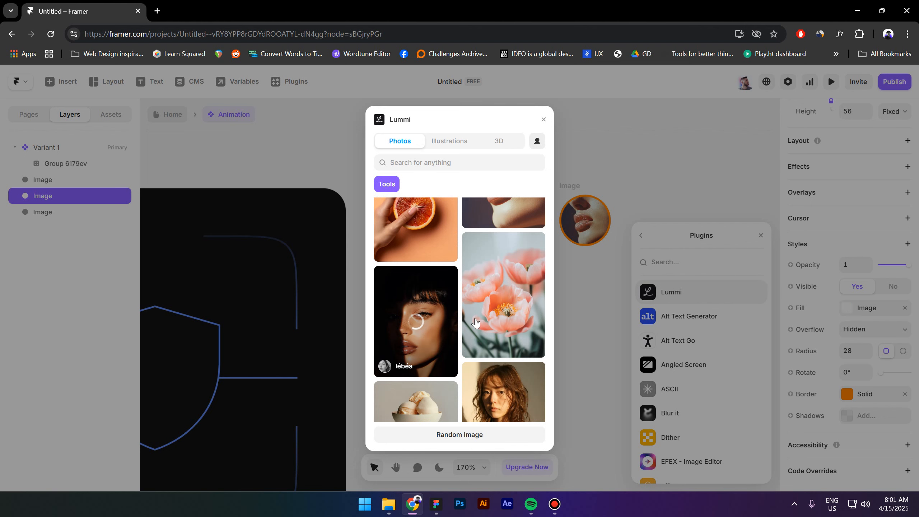
left_click(583, 271)
- Fill the third image circle with Lummi's portrait of a woman with tied-back dark hair
left_click(585, 224)
scroll(691, 346, "down", 2)
scroll(695, 297, "up", 2)
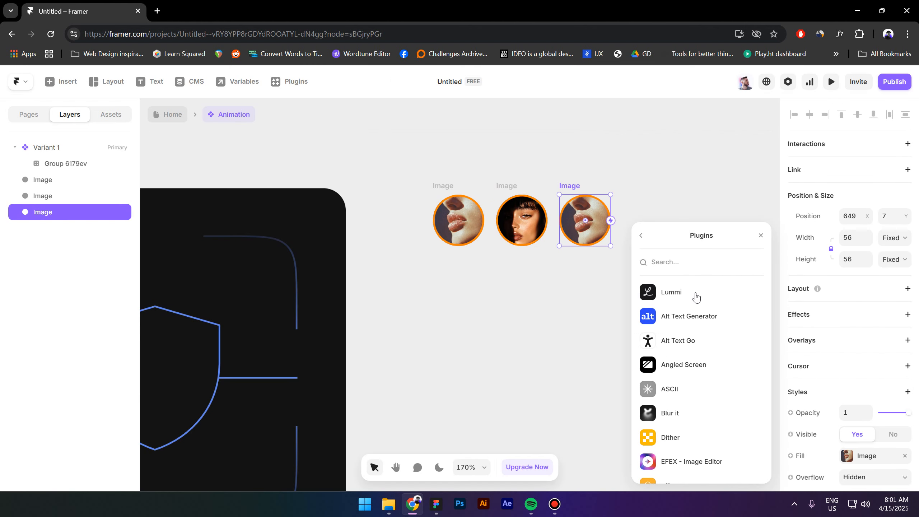
left_click(677, 291)
scroll(414, 305, "down", 4)
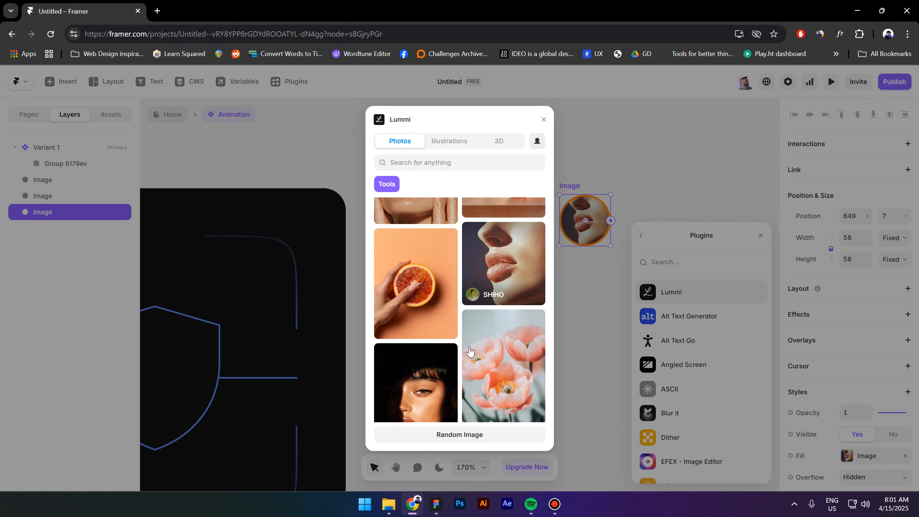
scroll(414, 305, "down", 4)
scroll(415, 326, "up", 2)
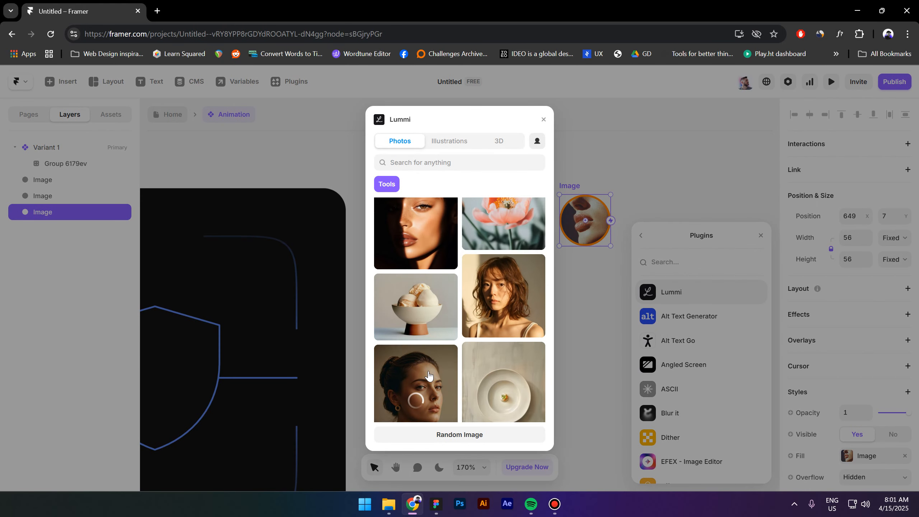
left_click(416, 384)
left_click(601, 286)
- Duplicate the first image circle directly beneath the original at about Y 119
scroll(561, 220, "down", 4)
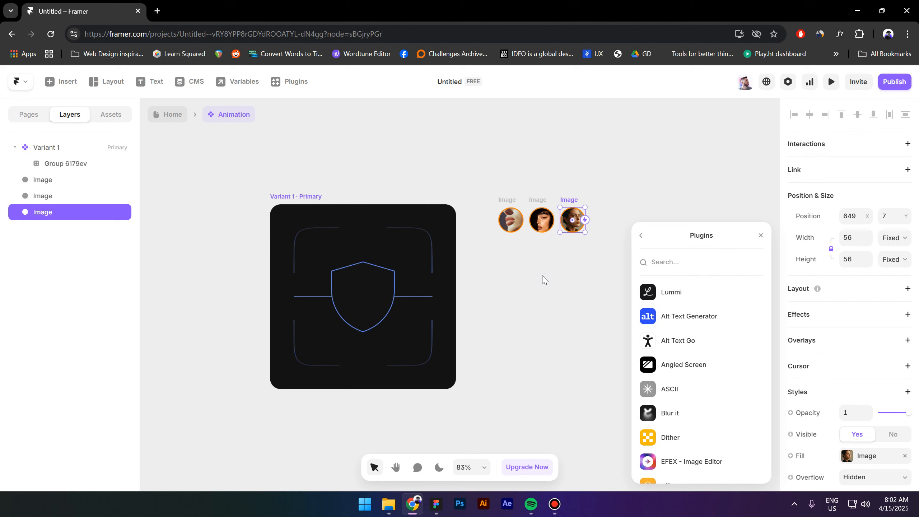
left_click_drag(508, 202, 508, 253)
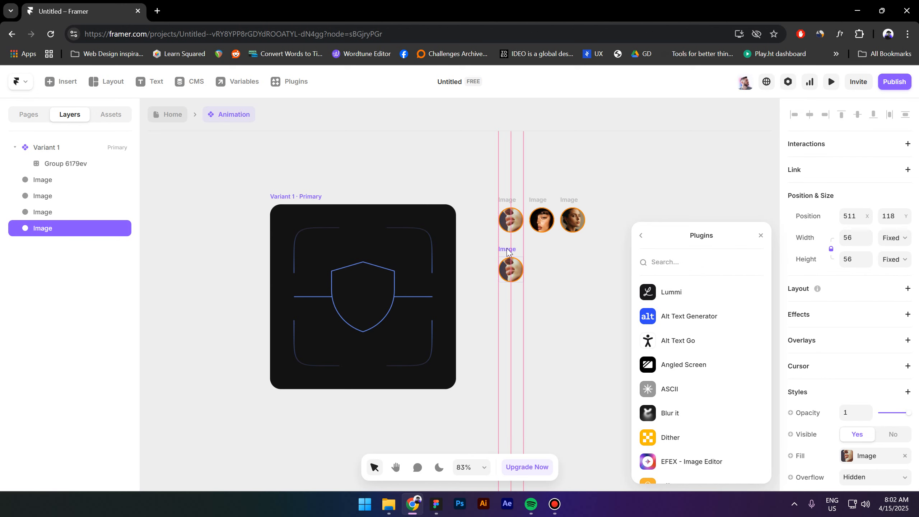
scroll(507, 268, "up", 4)
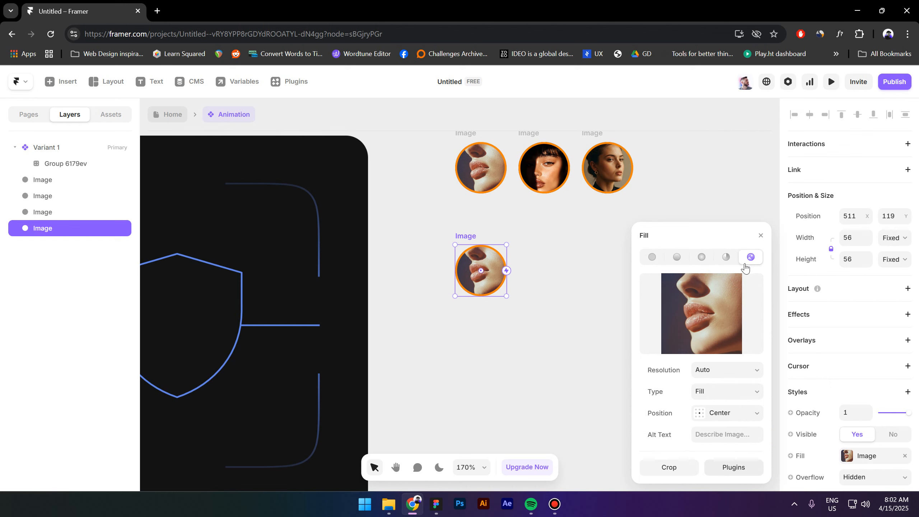
- Replace the lower circle's image fill with the solid colour 131313 sampled from the dark card background
left_click(652, 258)
scroll(474, 260, "up", 5)
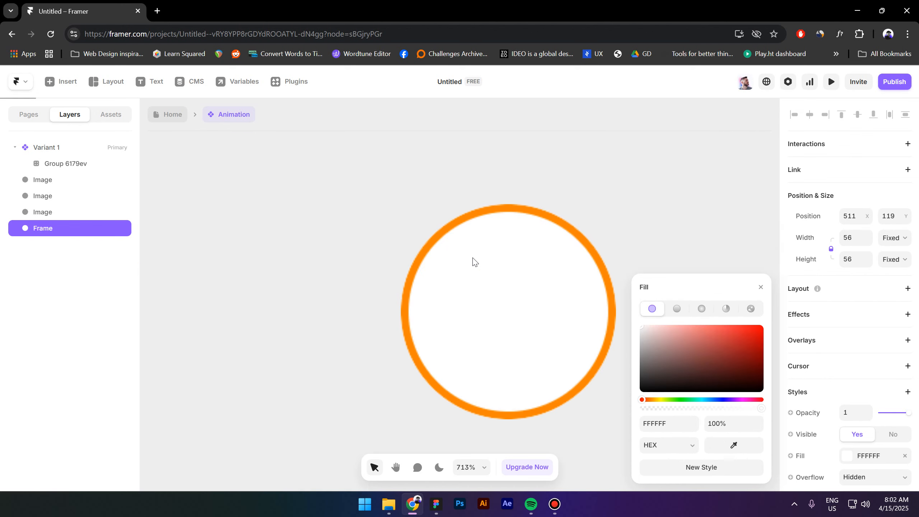
scroll(517, 264, "down", 10)
scroll(472, 271, "up", 6)
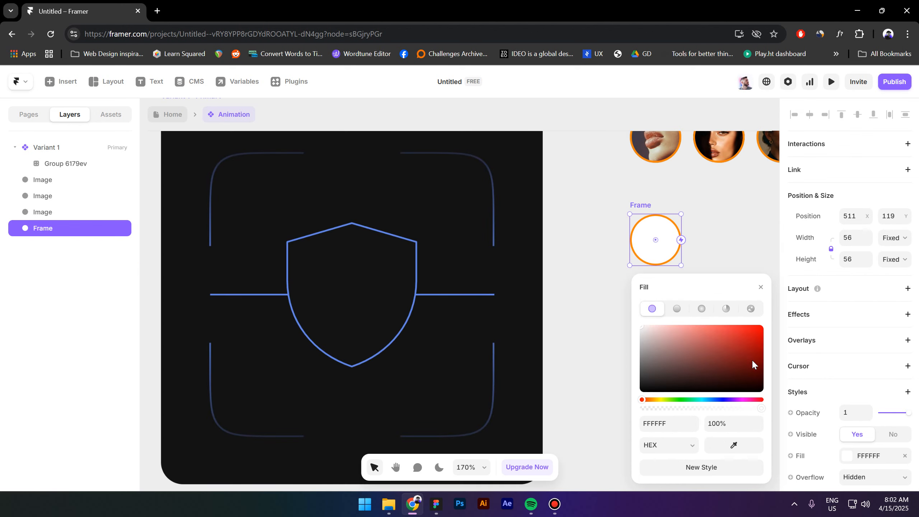
left_click(515, 314)
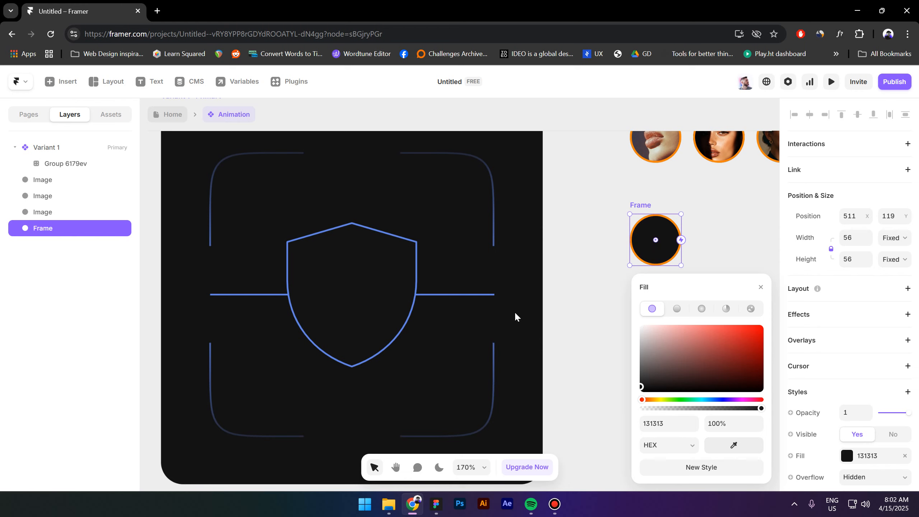
left_click_drag(582, 307, 471, 320)
left_click(528, 313)
- Place the Material Symbols check icon from the iconify plugin inside the dark circle and give the circle a centred stack layout
scroll(555, 250, "up", 1)
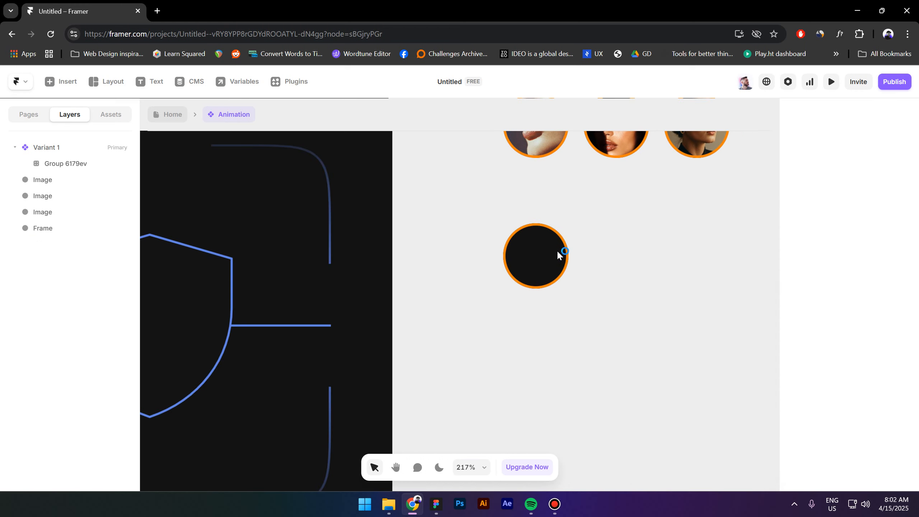
scroll(600, 245, "up", 1)
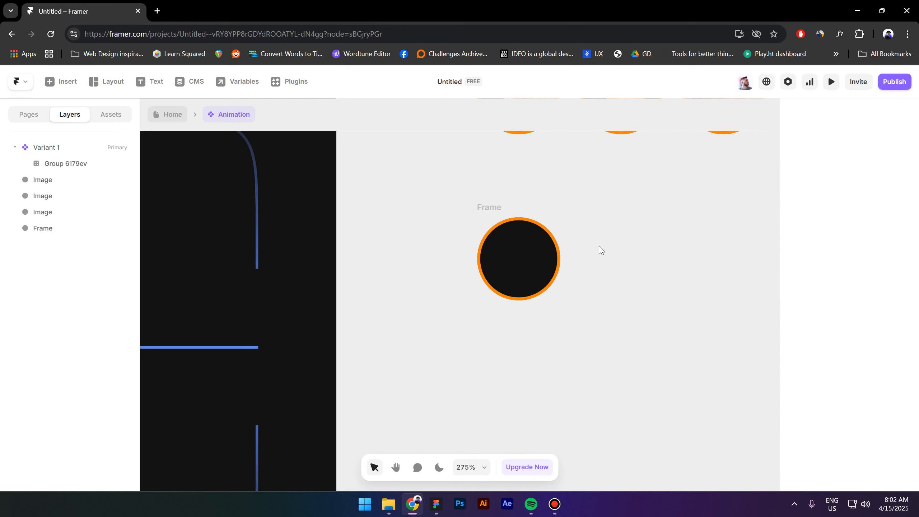
key("ctrl+k")
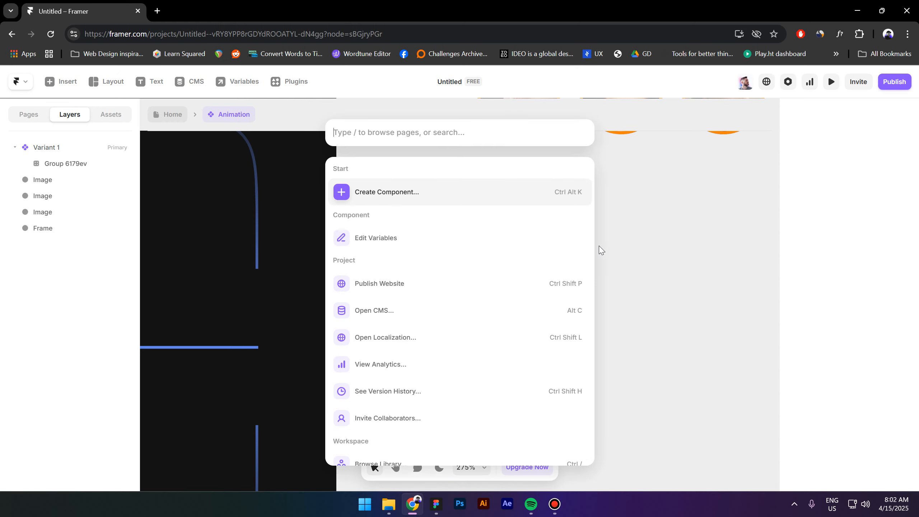
type("icon")
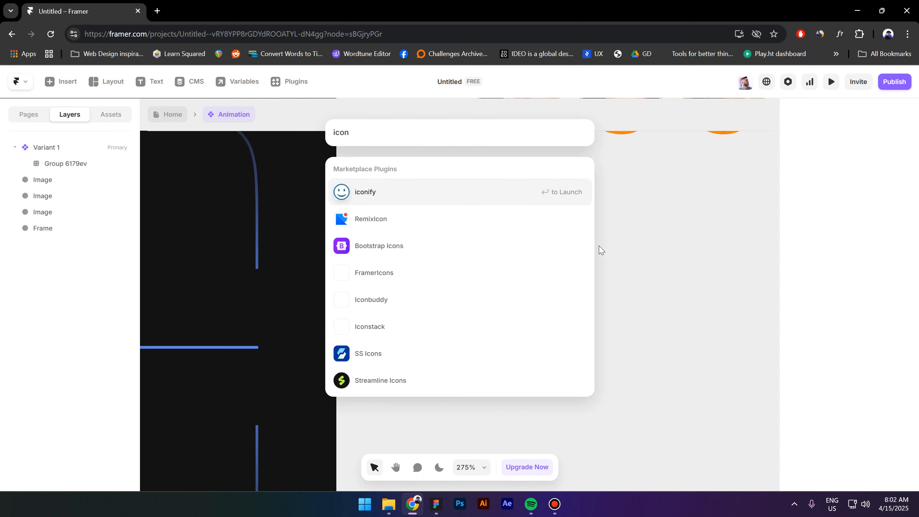
left_click(373, 193)
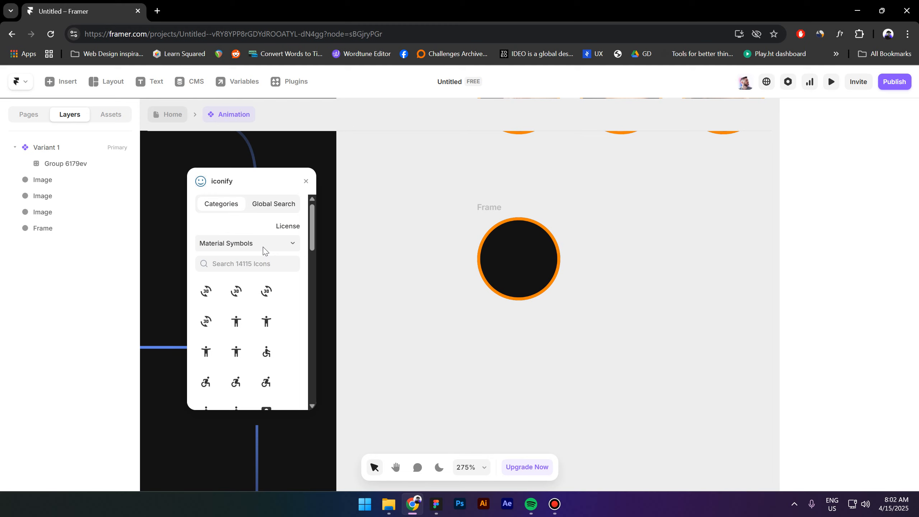
left_click(254, 263)
type("check")
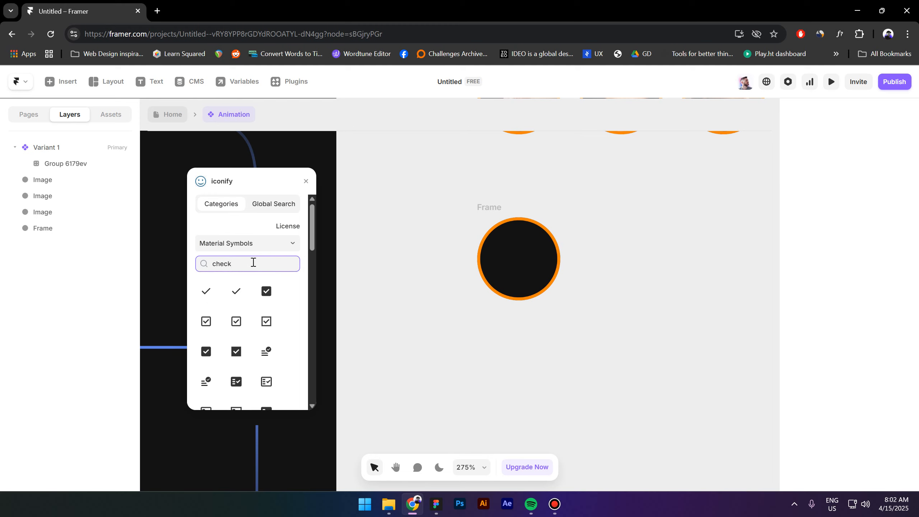
left_click_drag(205, 290, 517, 257)
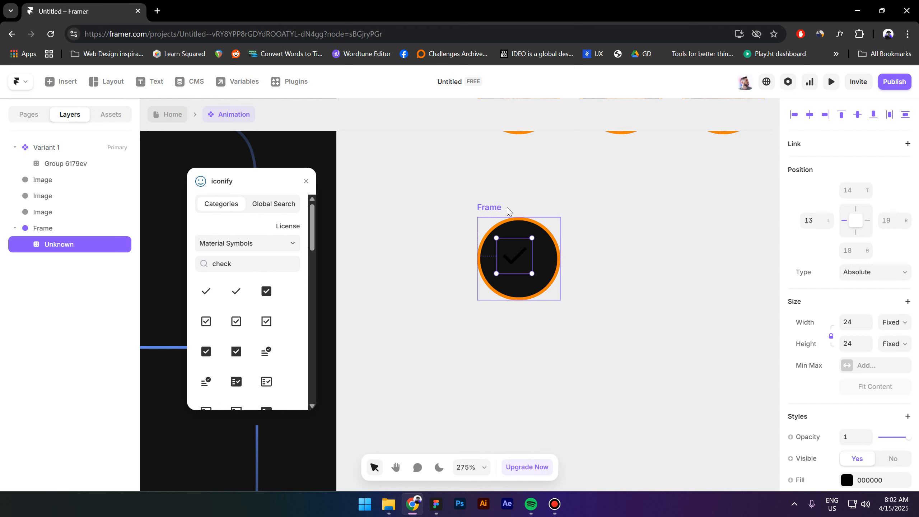
left_click(496, 208)
left_click(908, 289)
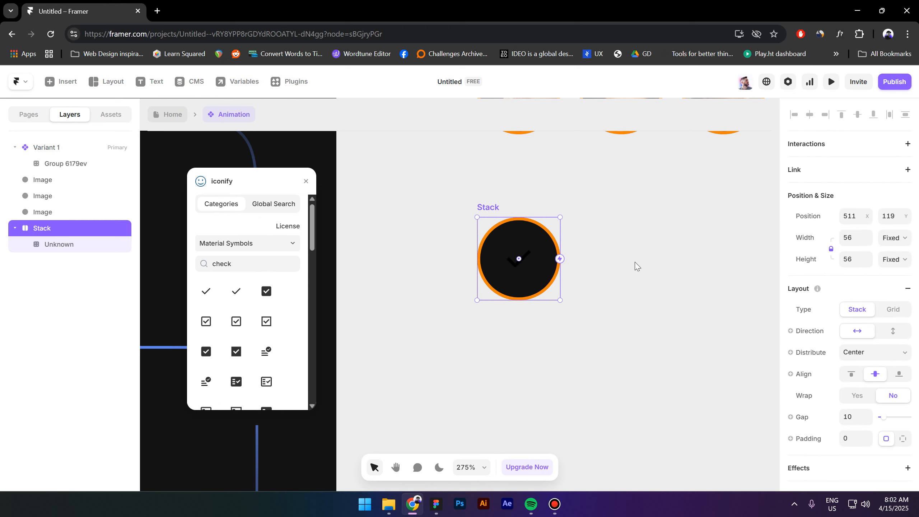
- Recolour the check icon with the orange sampled from the circle's border and close the iconify plugin
left_click(517, 266)
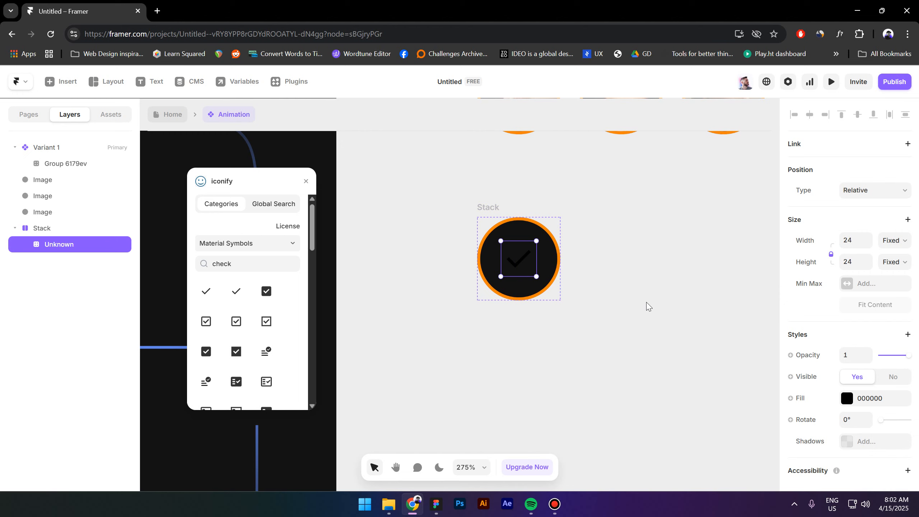
left_click(846, 398)
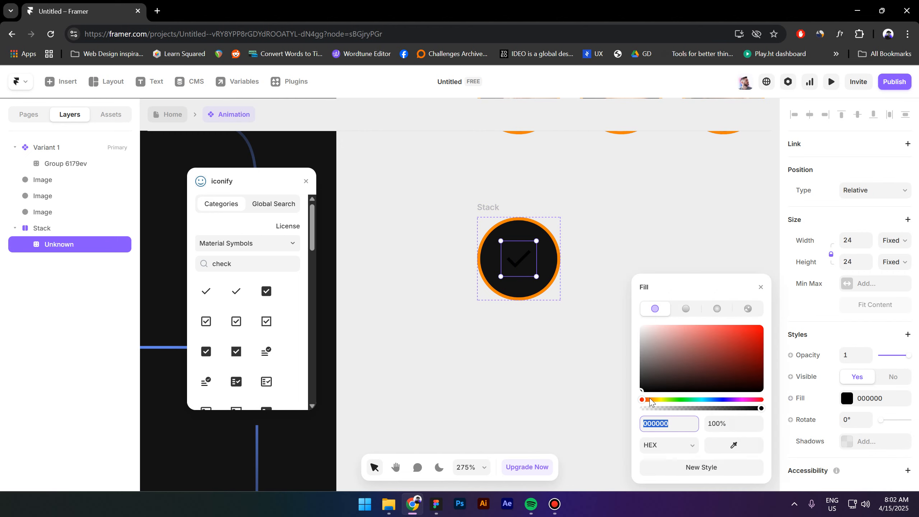
left_click(733, 444)
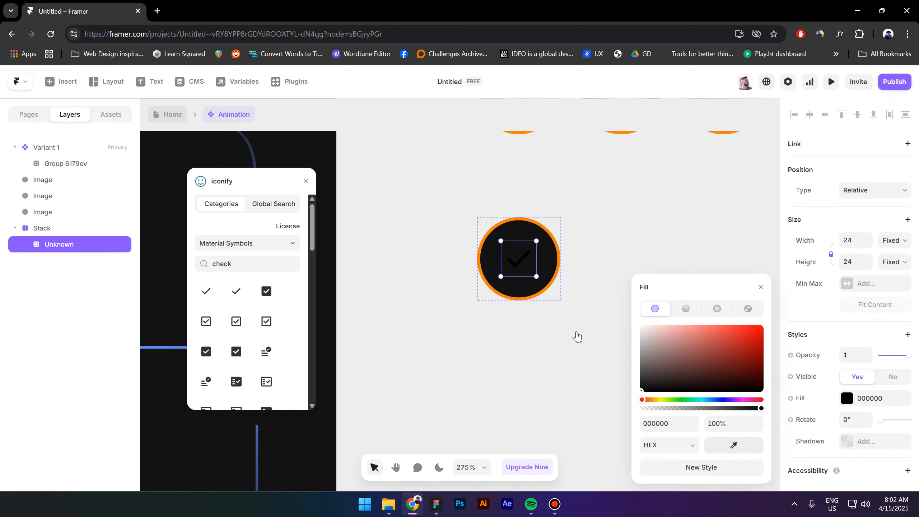
left_click(543, 291)
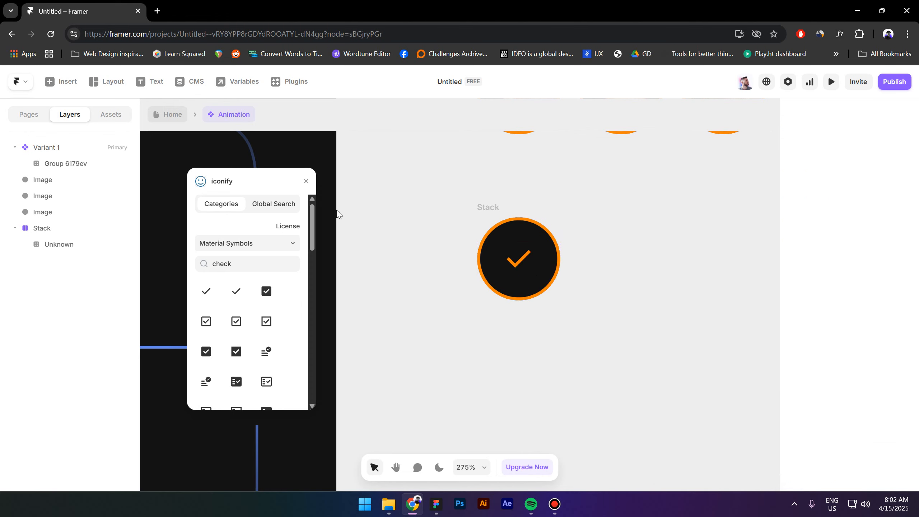
left_click(306, 181)
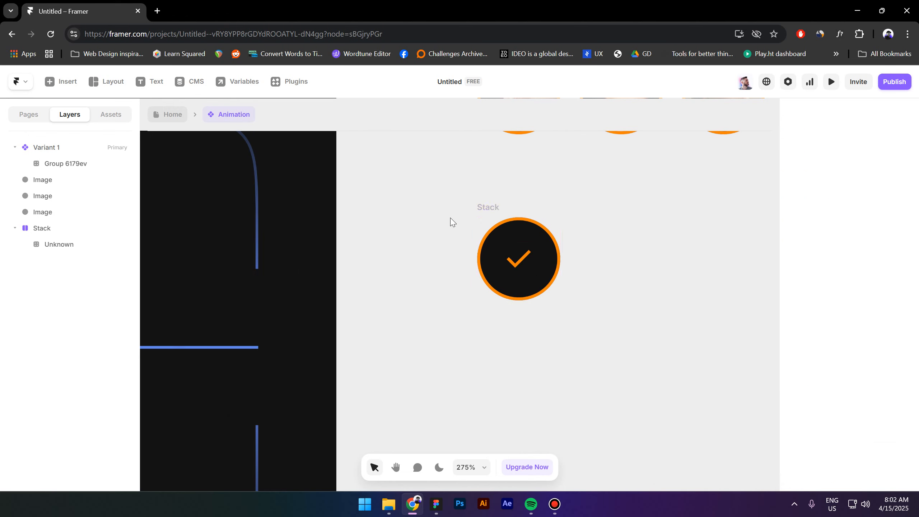
- Duplicate the check-mark circle twice to form a row of three beneath the image circles
scroll(449, 220, "down", 5)
scroll(525, 205, "up", 3)
left_click_drag(381, 235, 508, 235)
left_click(523, 213)
scroll(523, 214, "down", 5)
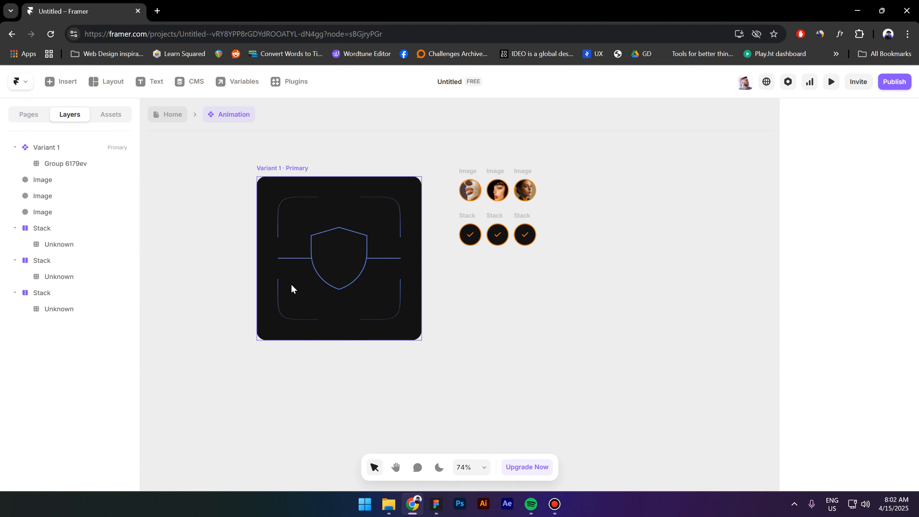
- Insert a Ticker element on the canvas below the circles and shrink it to about 88 × 178
scroll(291, 283, "up", 3)
scroll(313, 256, "down", 2)
left_click(60, 82)
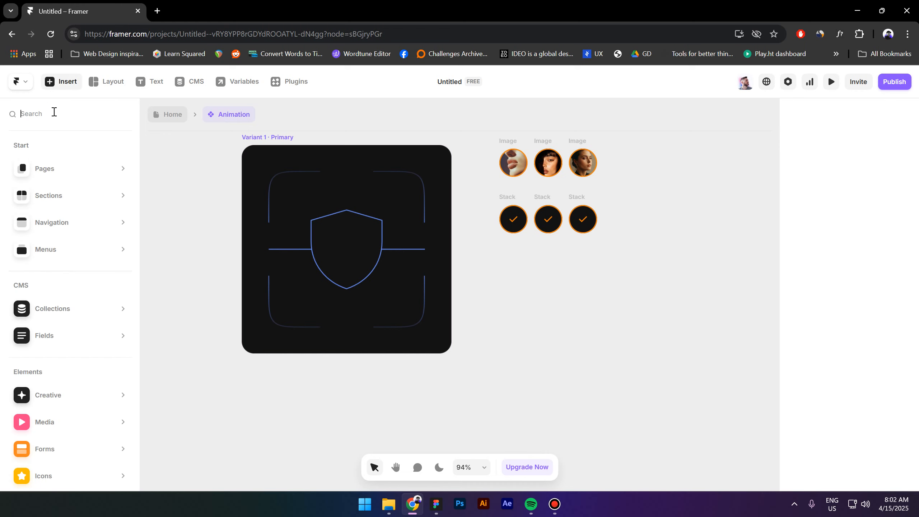
type("tick")
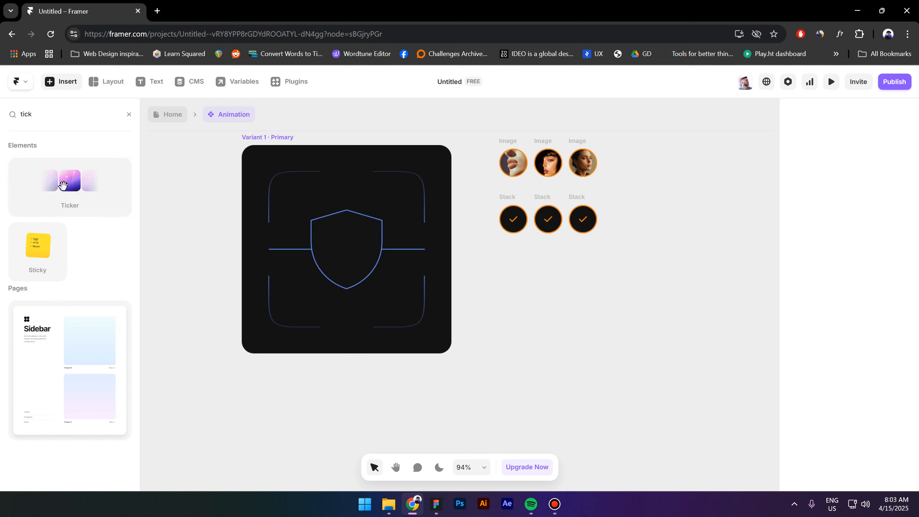
left_click_drag(63, 185, 575, 276)
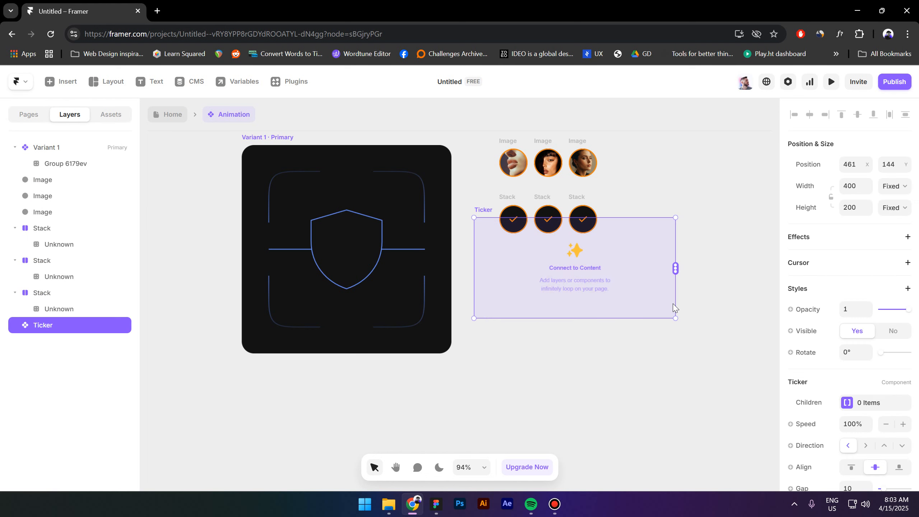
left_click_drag(657, 303, 511, 306)
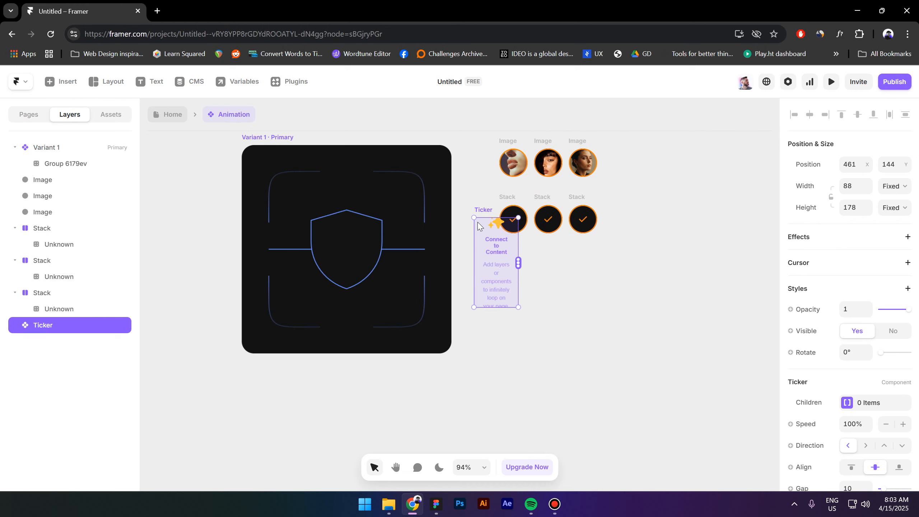
- Move the ticker into Variant 1 with absolute positioning and centre it against the card's upper edge
left_click_drag(492, 212, 336, 150)
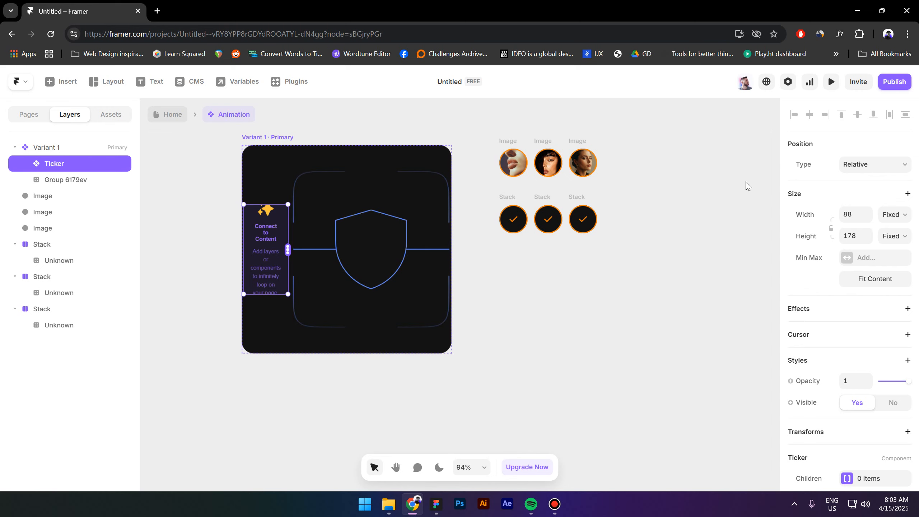
left_click(864, 166)
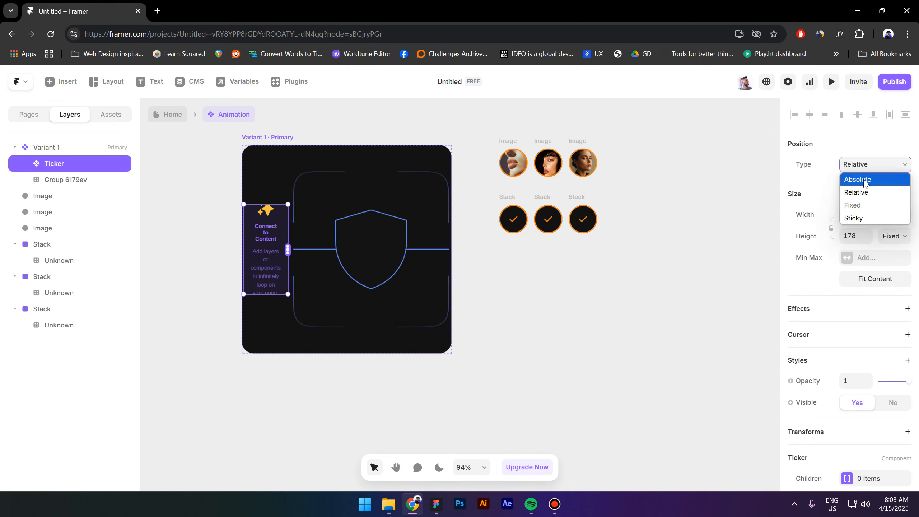
left_click(863, 183)
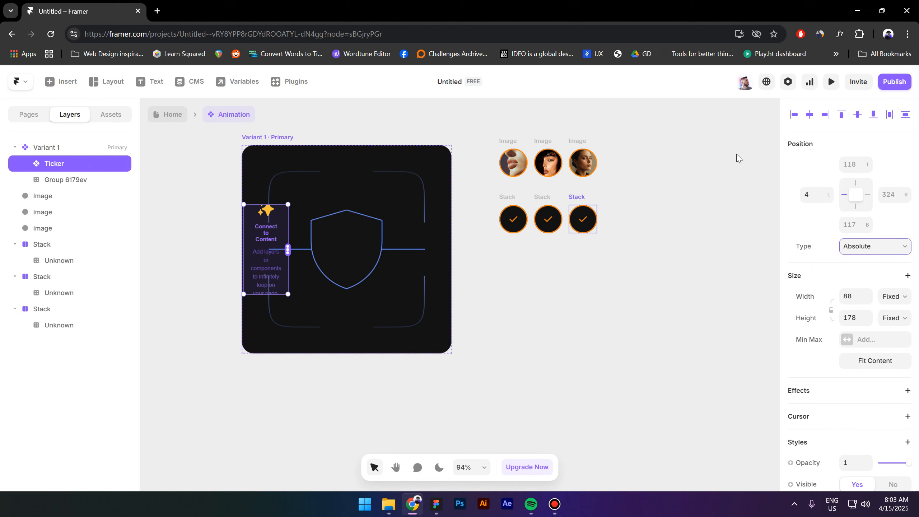
left_click_drag(270, 241, 352, 178)
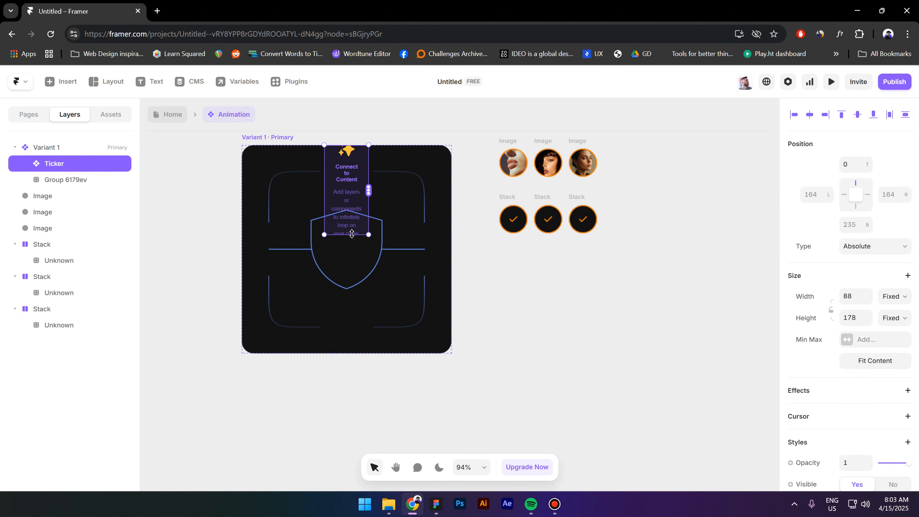
- Resize the ticker to 71 × 143 and duplicate it to the centre of the card's lower edge
left_click_drag(352, 234, 352, 217)
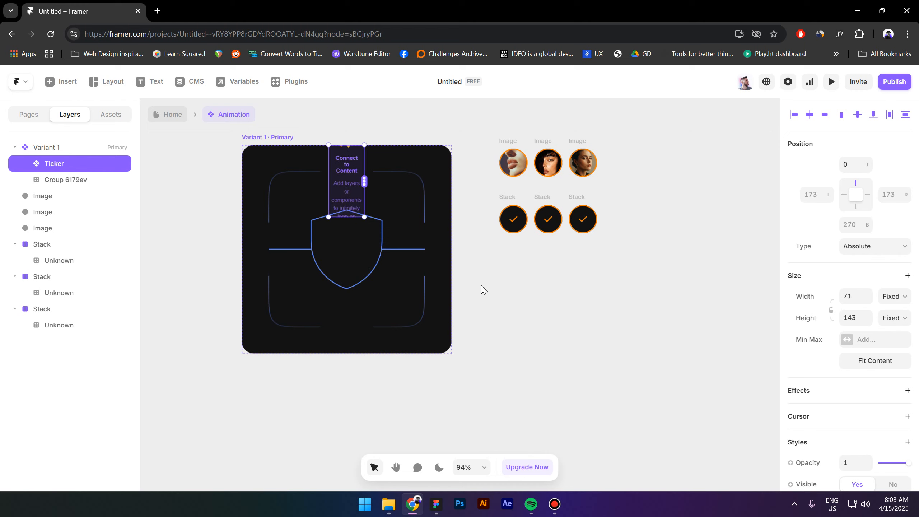
left_click_drag(341, 164, 338, 290)
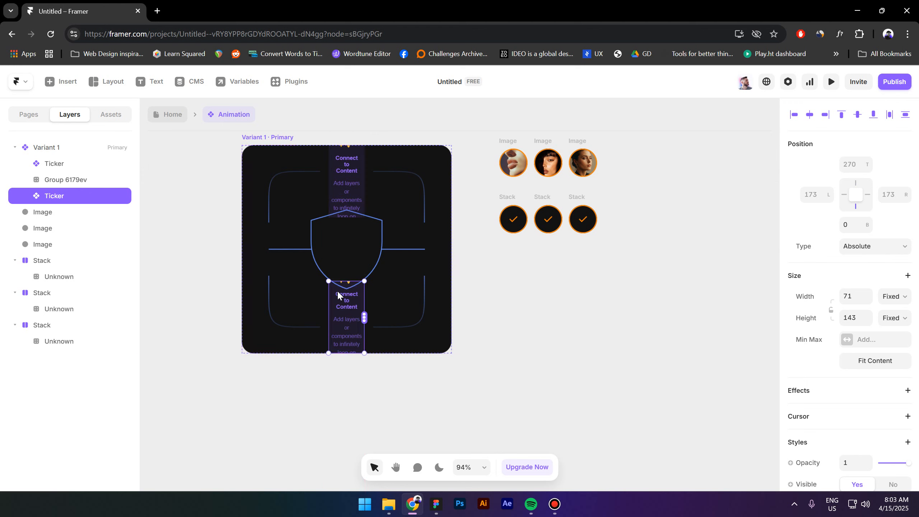
- Connect the upper ticker to the three check-mark circles and set its direction to upward
left_click(364, 185)
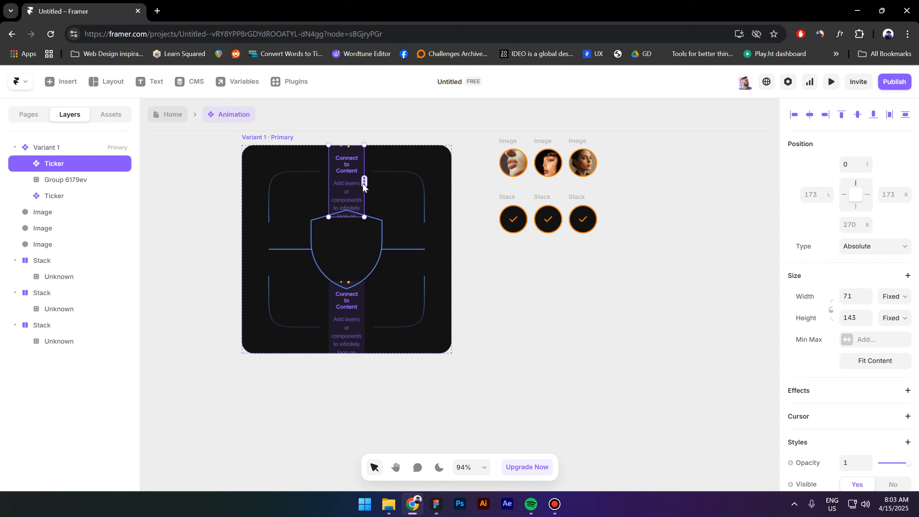
left_click_drag(364, 183, 511, 219)
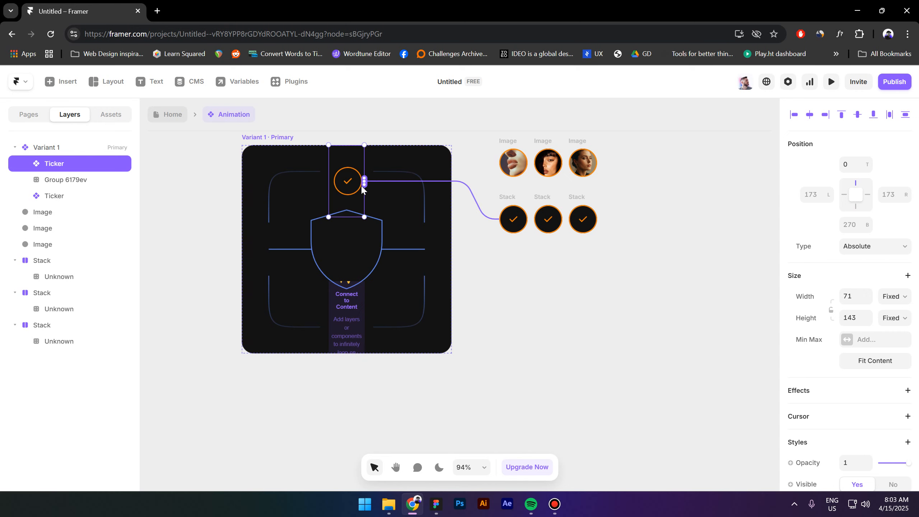
left_click_drag(364, 187, 549, 211)
left_click_drag(365, 182, 575, 209)
scroll(868, 358, "down", 3)
scroll(861, 361, "down", 6)
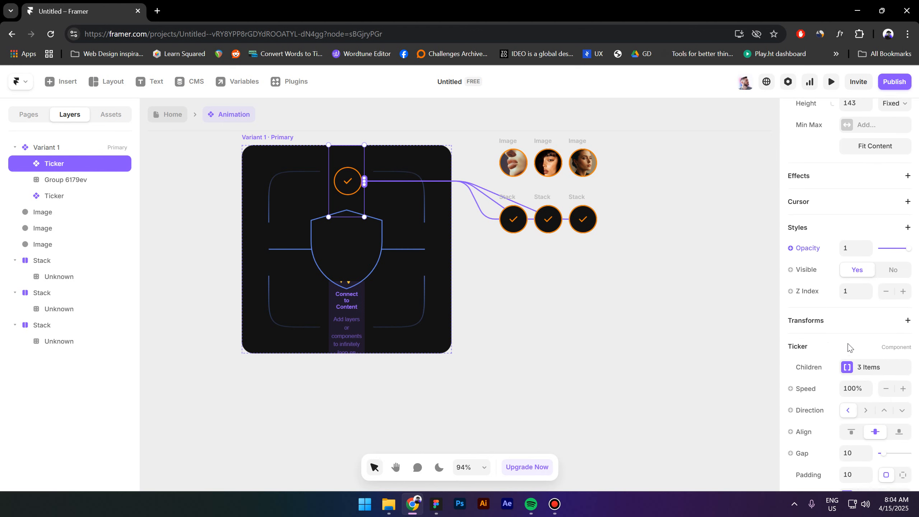
left_click(884, 304)
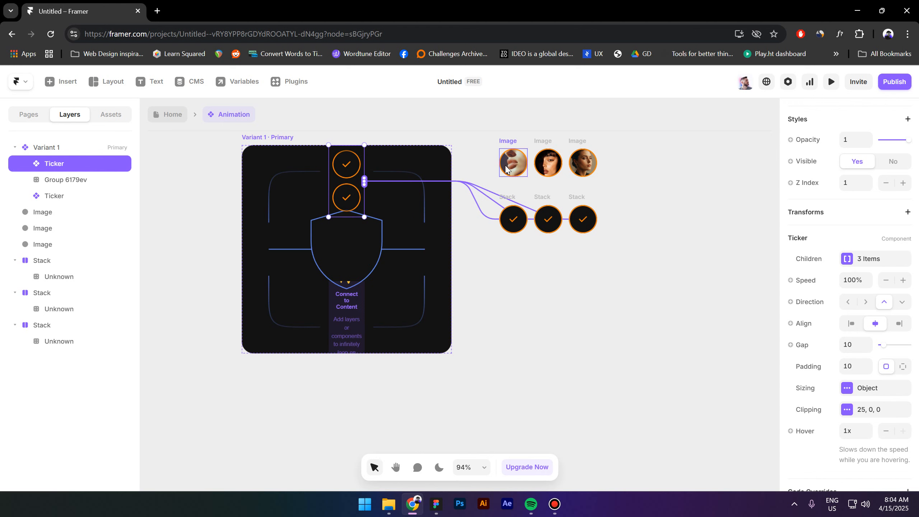
- Connect the lower ticker to the three avatar images and set its direction to upward
left_click(351, 313)
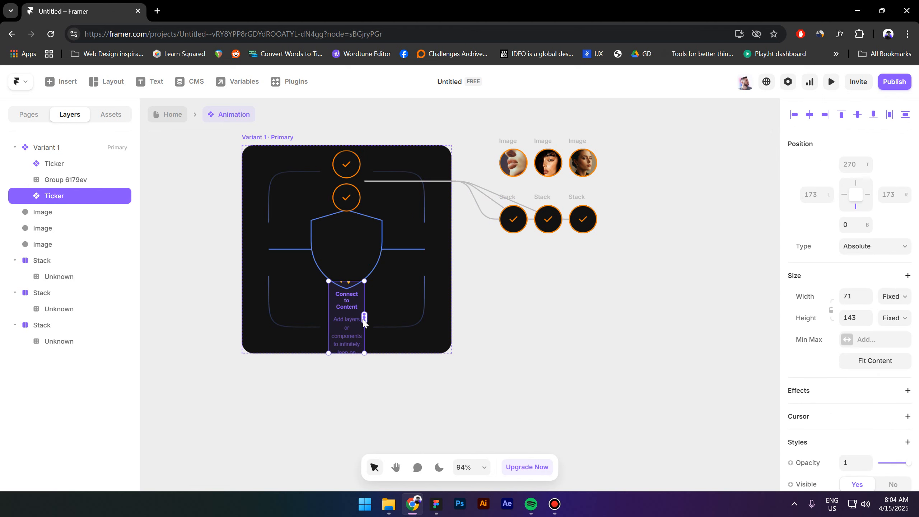
left_click(365, 319)
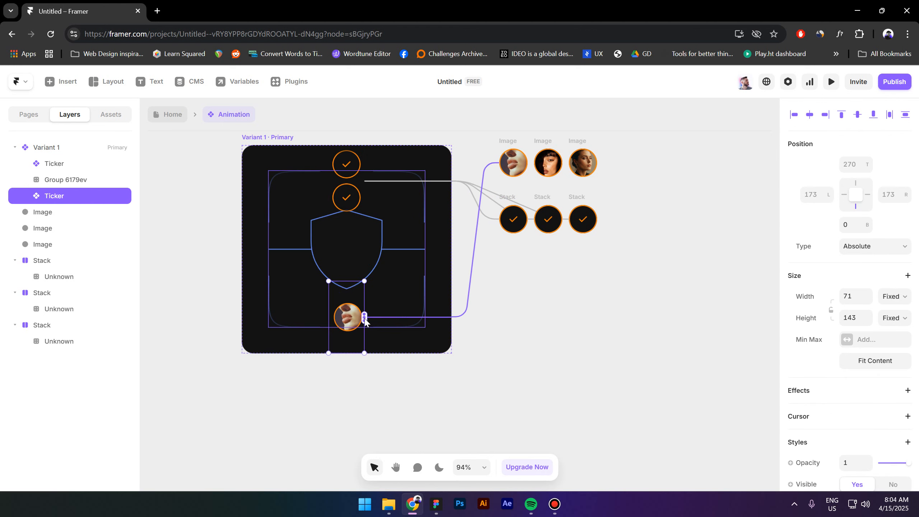
left_click_drag(365, 318, 548, 163)
left_click_drag(365, 318, 589, 170)
scroll(868, 373, "down", 4)
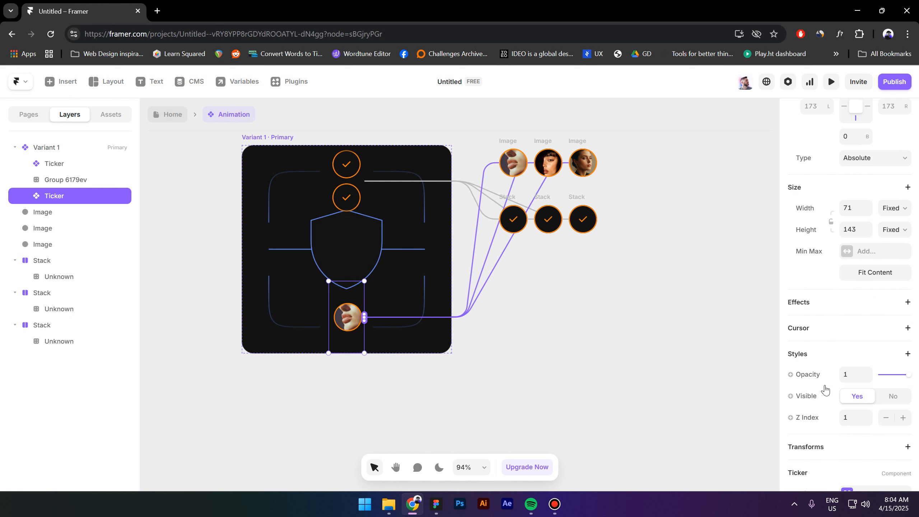
scroll(883, 421, "down", 2)
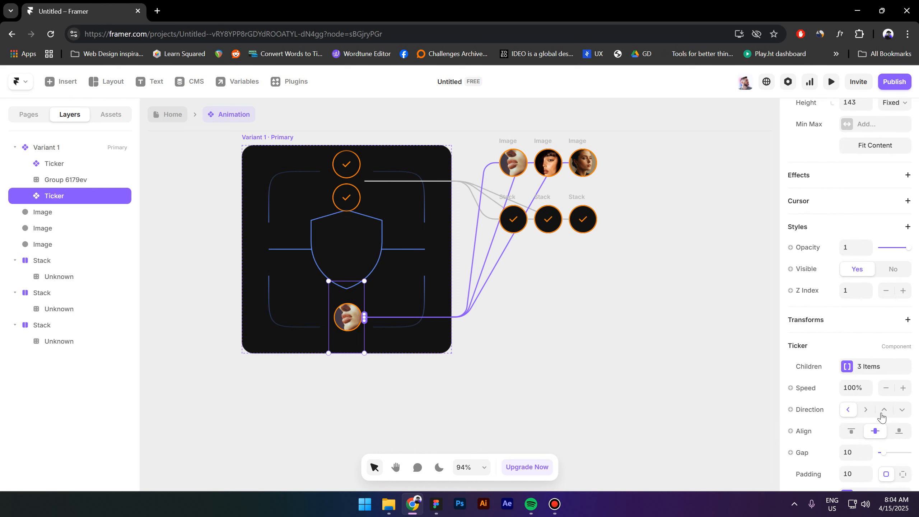
left_click(883, 410)
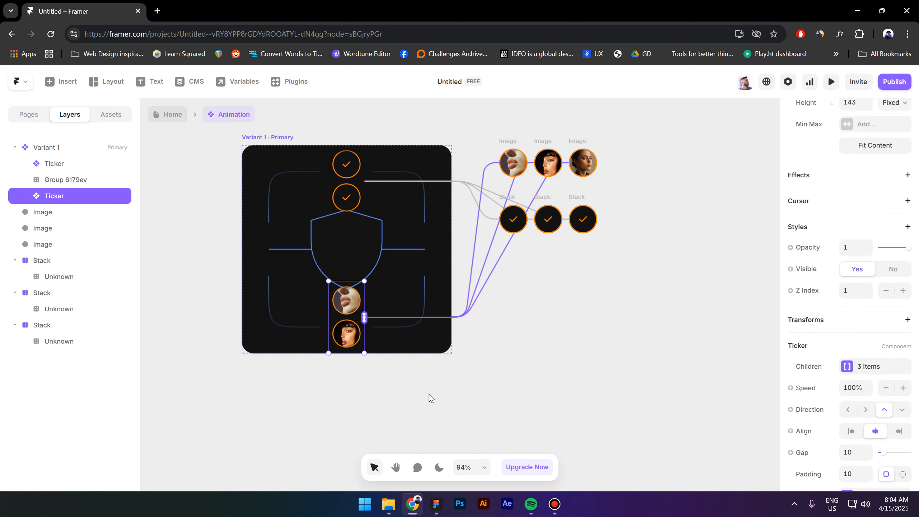
left_click(397, 394)
- Add a Z Index style to the shield graphic and set it to 2
scroll(205, 295, "up", 3)
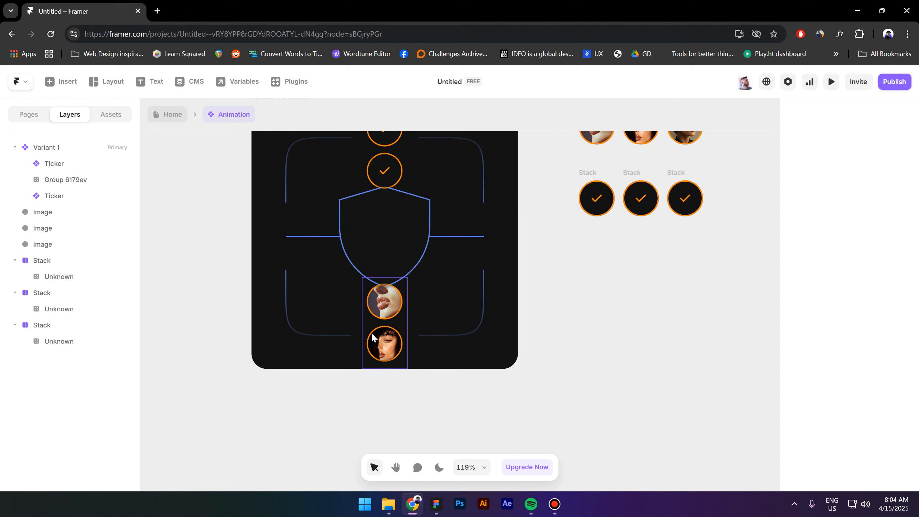
left_click(365, 235)
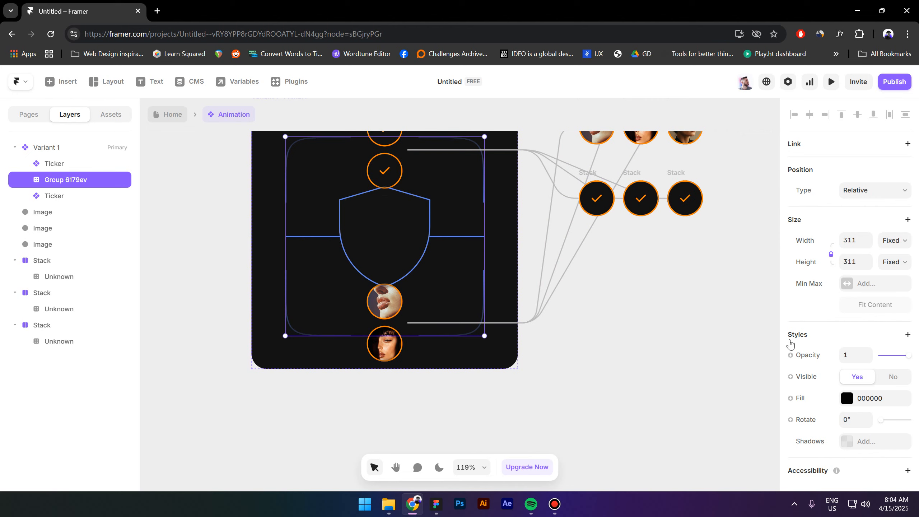
left_click(803, 339)
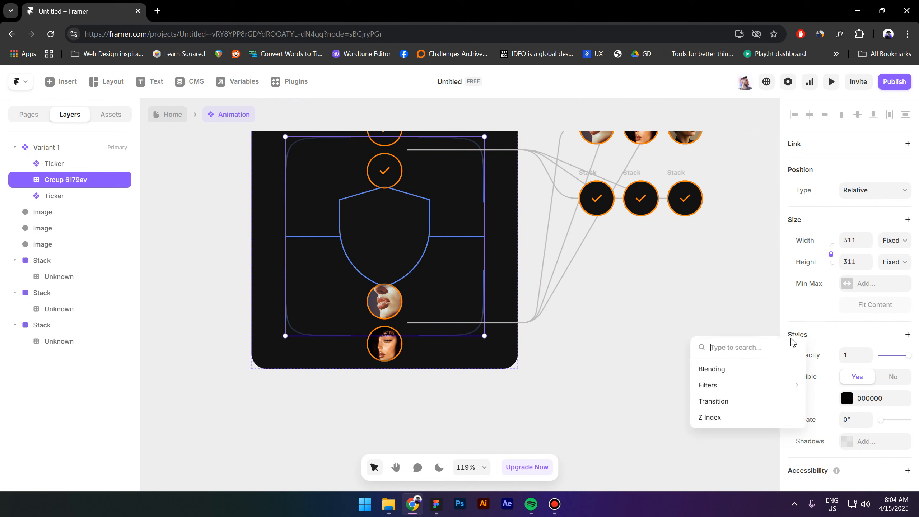
left_click(731, 414)
scroll(846, 417, "down", 1)
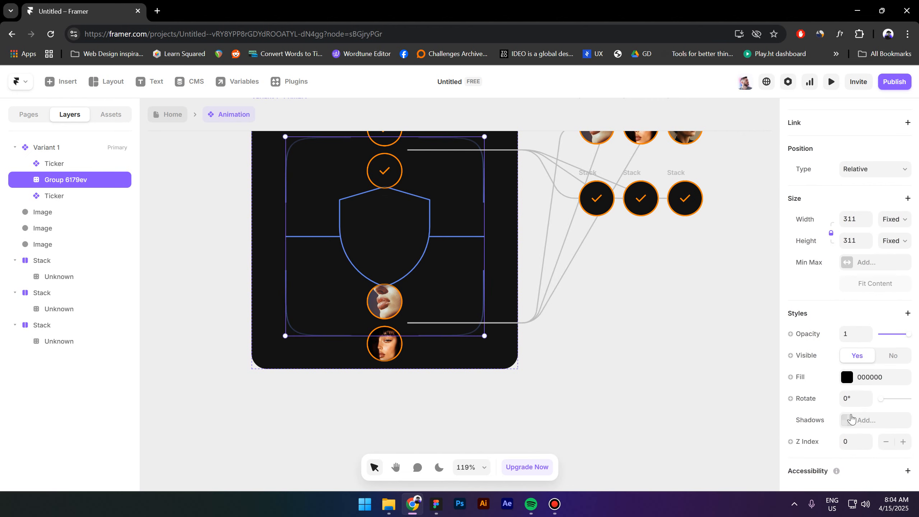
left_click(867, 439)
scroll(463, 188, "up", 2)
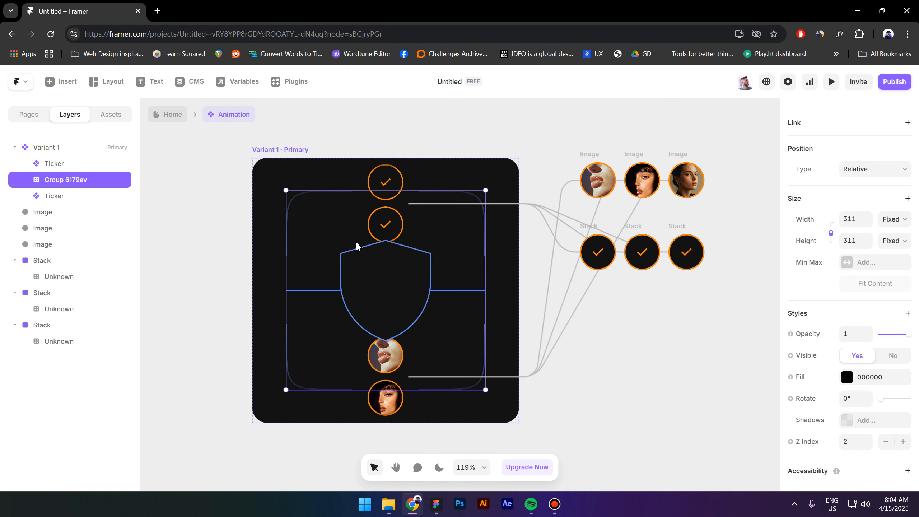
left_click(548, 284)
- Select both the upper and lower tickers and set their speed to 50%
scroll(594, 330, "right", 2)
scroll(594, 330, "down", 1)
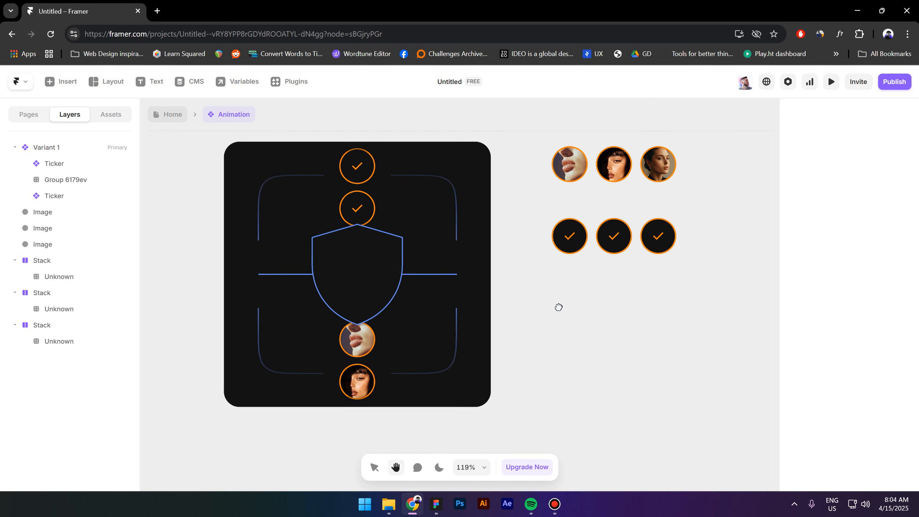
left_click(346, 167)
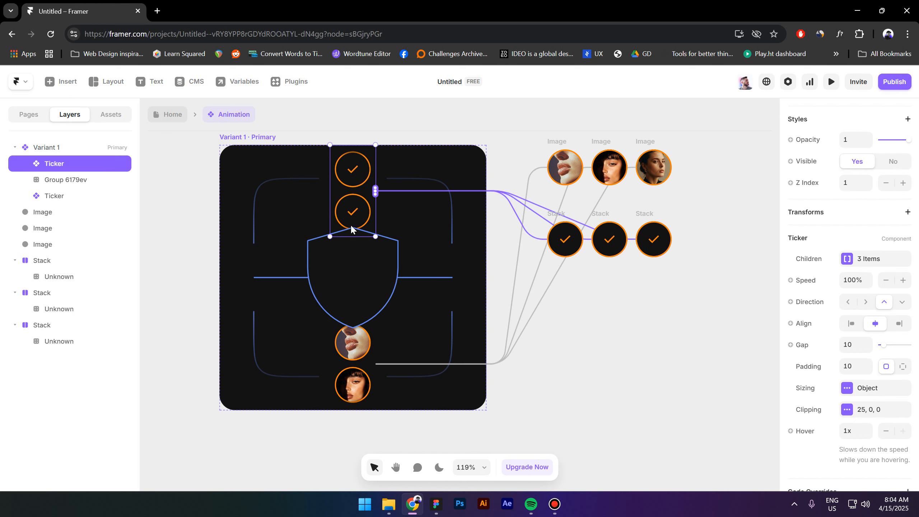
left_click(352, 395, "shift")
scroll(888, 350, "down", 5)
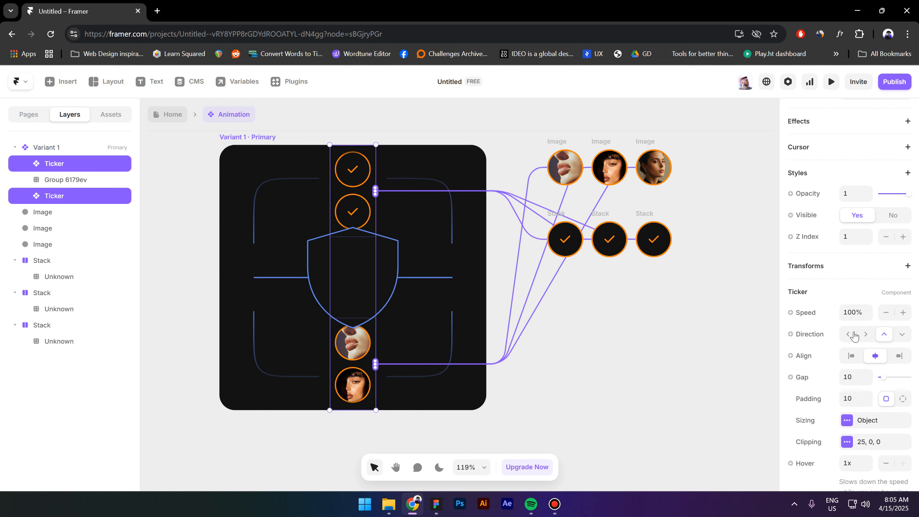
left_click(853, 310)
type("50%")
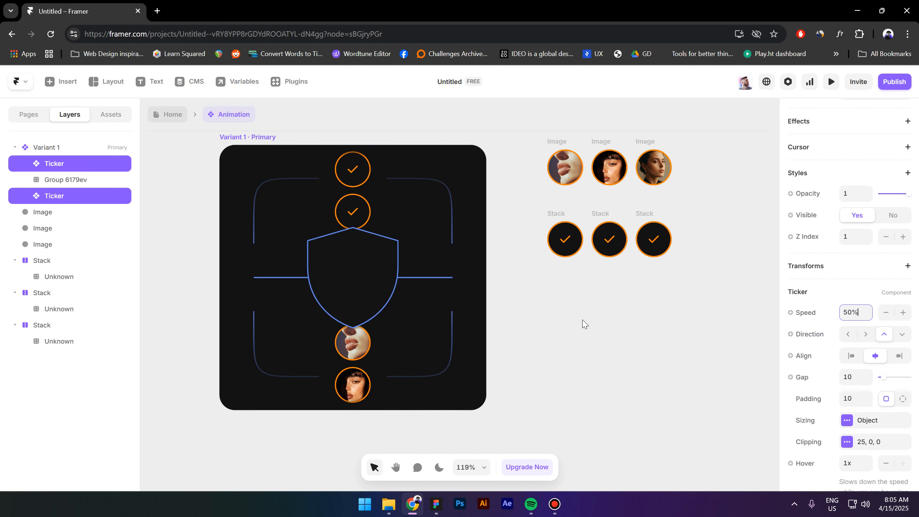
- Return to the Home page and preview the Desktop layout to check the ticker animation in the card
left_click(155, 115)
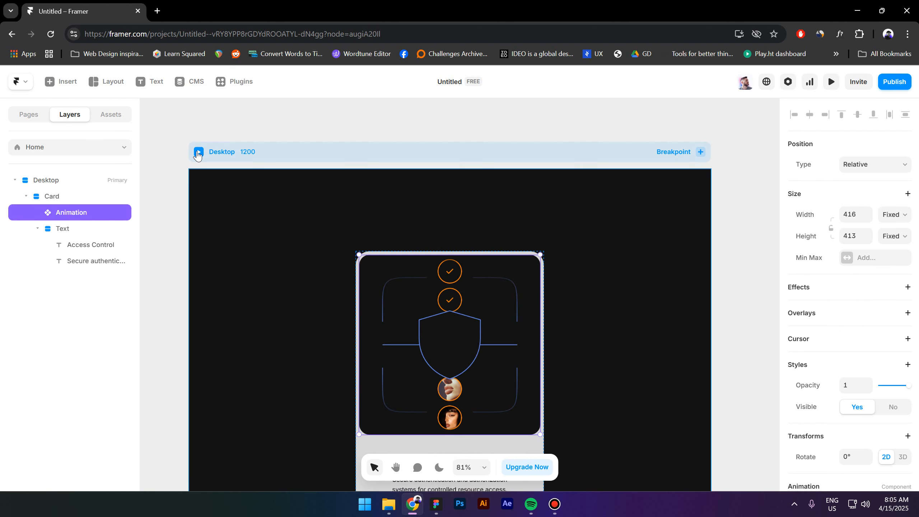
left_click(199, 153)
scroll(360, 261, "down", 2)
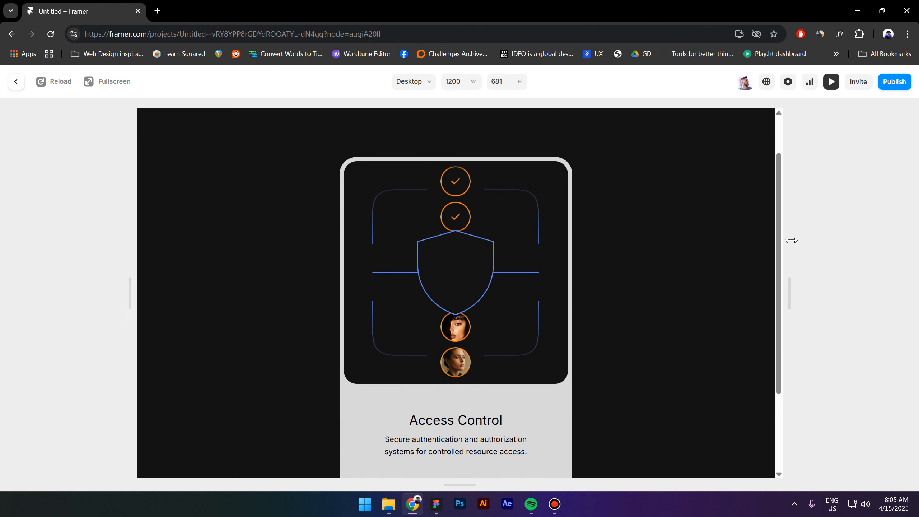
left_click_drag(781, 236, 781, 251)
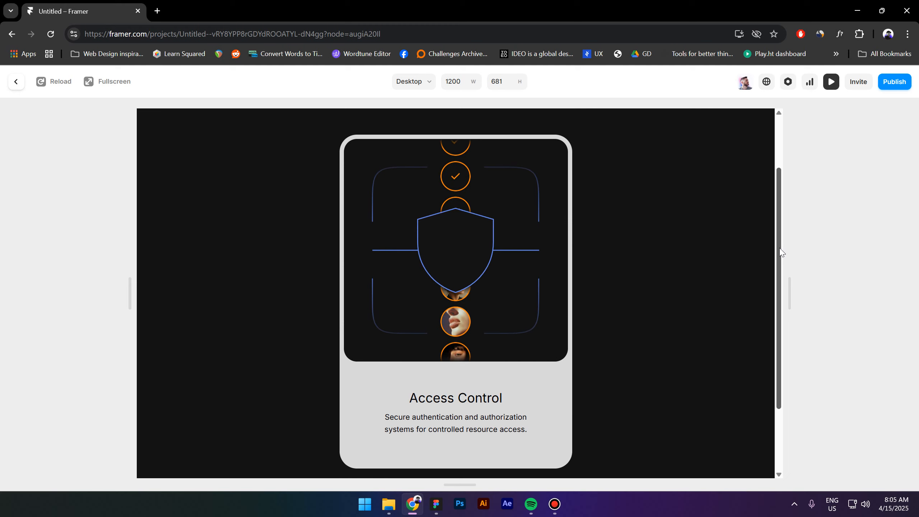